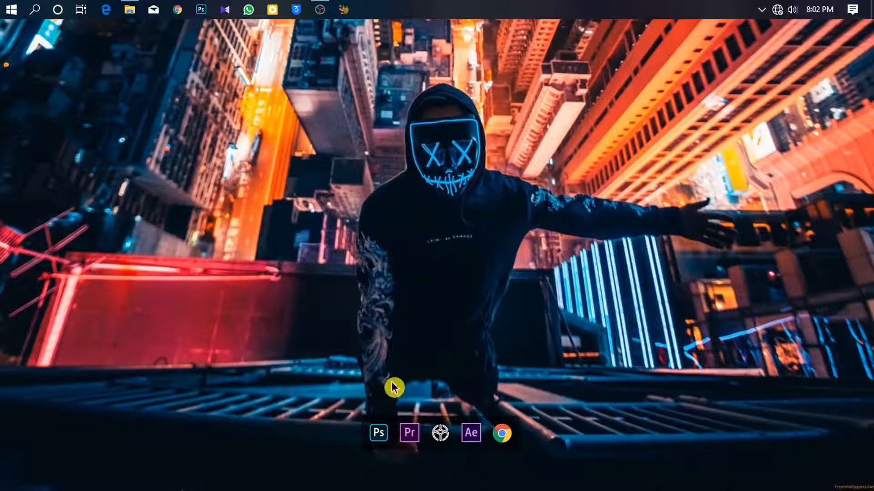
- Launch Photoshop and open wall.jpg from the Images folder onto the workspace
{"action": "left_click", "coordinate": [379, 433]}
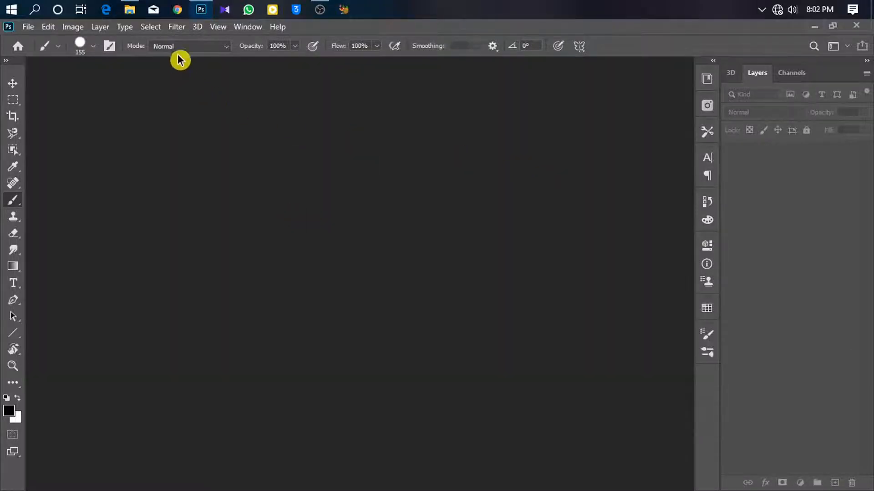
{"action": "left_click", "coordinate": [130, 10]}
{"action": "left_click", "coordinate": [409, 250]}
{"action": "left_click_drag", "start_coordinate": [407, 258], "coordinate": [137, 263]}
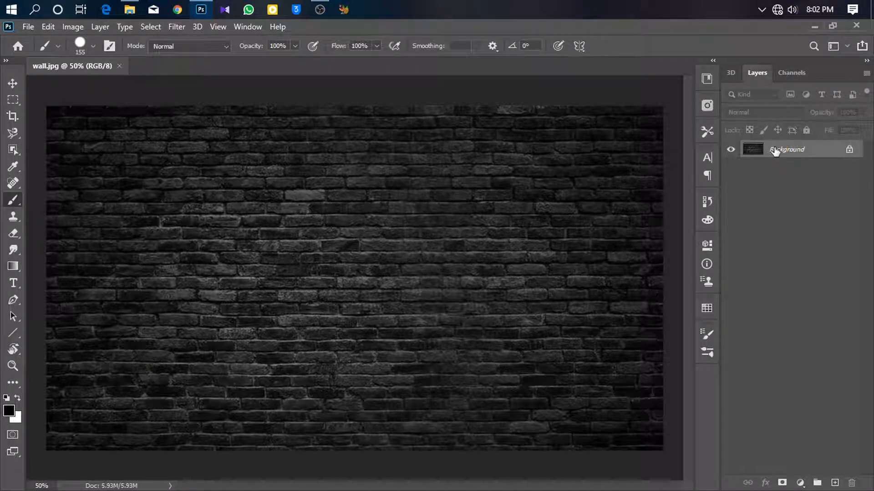
- Duplicate the Background layer as Background copy
{"action": "right_click", "coordinate": [773, 152]}
{"action": "left_click", "coordinate": [779, 174]}
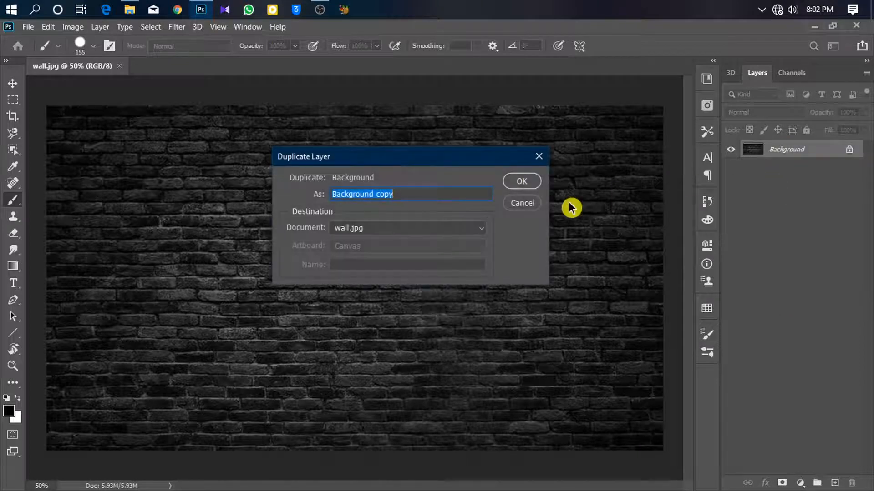
{"action": "left_click", "coordinate": [519, 183]}
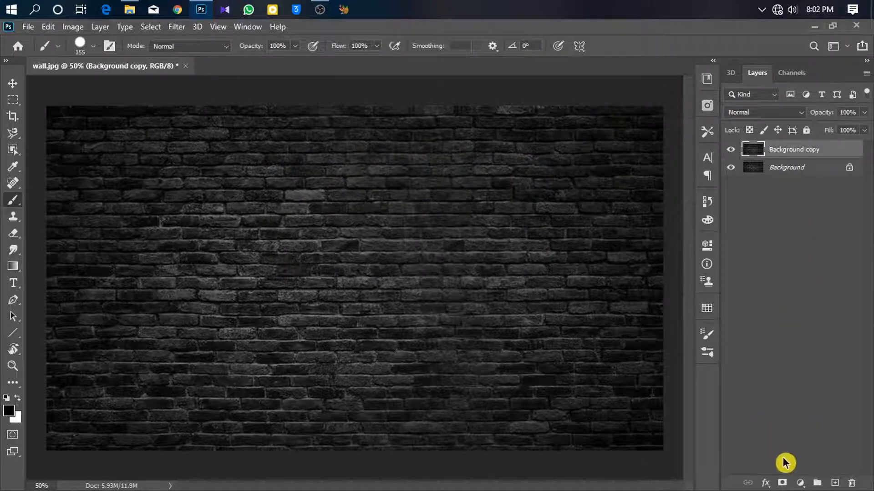
- Add a Levels adjustment layer and darken the wall by moving the midtone and highlight input sliders
{"action": "left_click", "coordinate": [800, 484]}
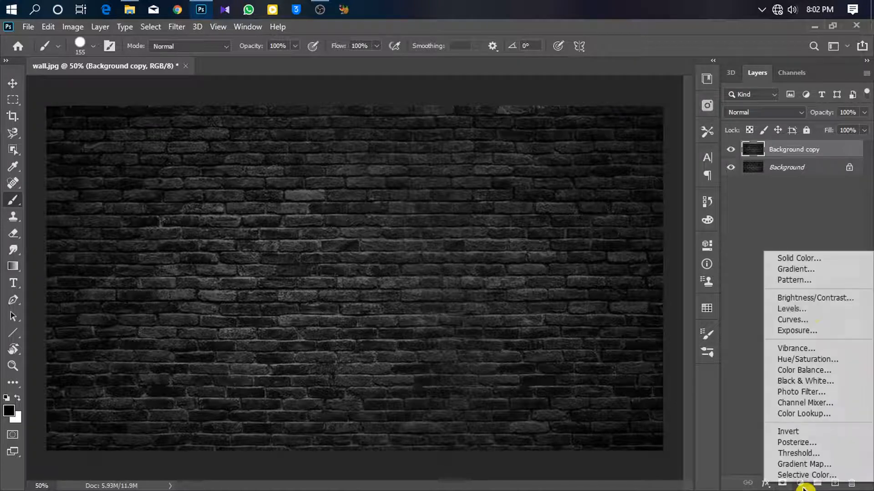
{"action": "left_click", "coordinate": [802, 310]}
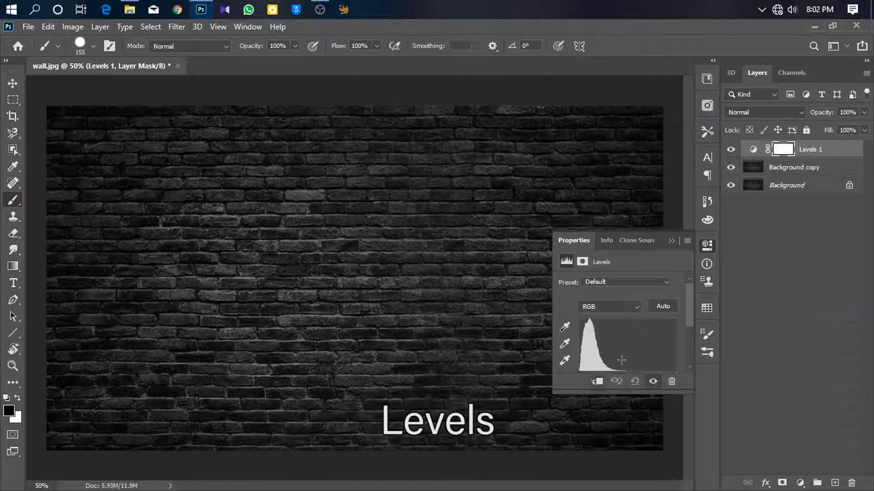
{"action": "scroll", "coordinate": [621, 361], "scroll_direction": "down", "scroll_amount": 2}
{"action": "mouse_move", "coordinate": [627, 327]}
{"action": "left_mouse_down"}
{"action": "mouse_move", "coordinate": [687, 335]}
{"action": "mouse_move", "coordinate": [670, 321]}
{"action": "mouse_move", "coordinate": [677, 325]}
{"action": "mouse_move", "coordinate": [670, 335]}
{"action": "mouse_move", "coordinate": [645, 328]}
{"action": "left_mouse_up"}
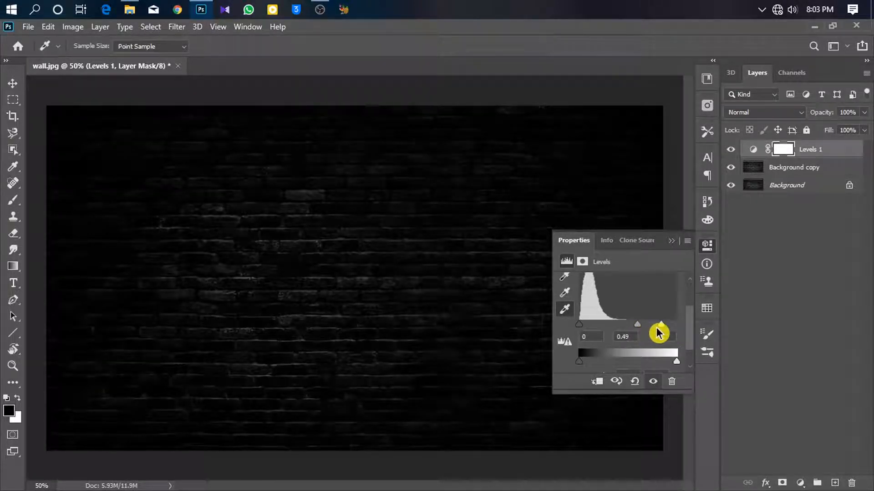
{"action": "left_click_drag", "start_coordinate": [664, 326], "coordinate": [658, 324]}
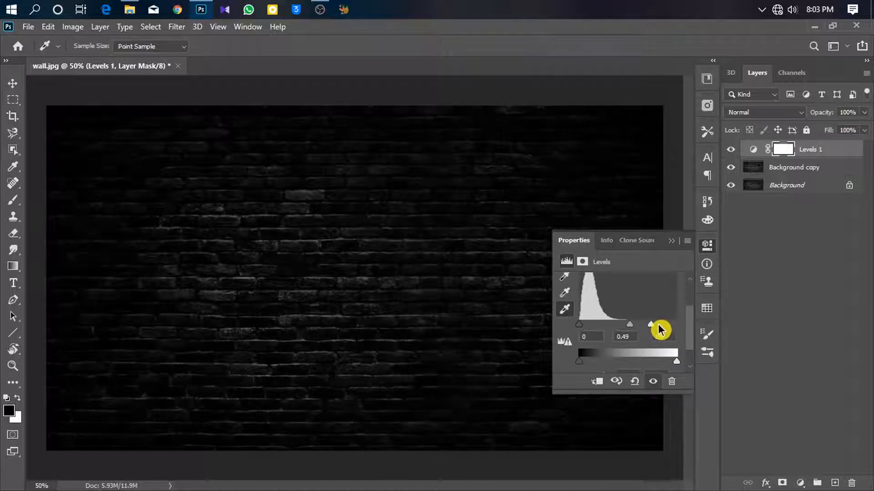
{"action": "left_click", "coordinate": [707, 246]}
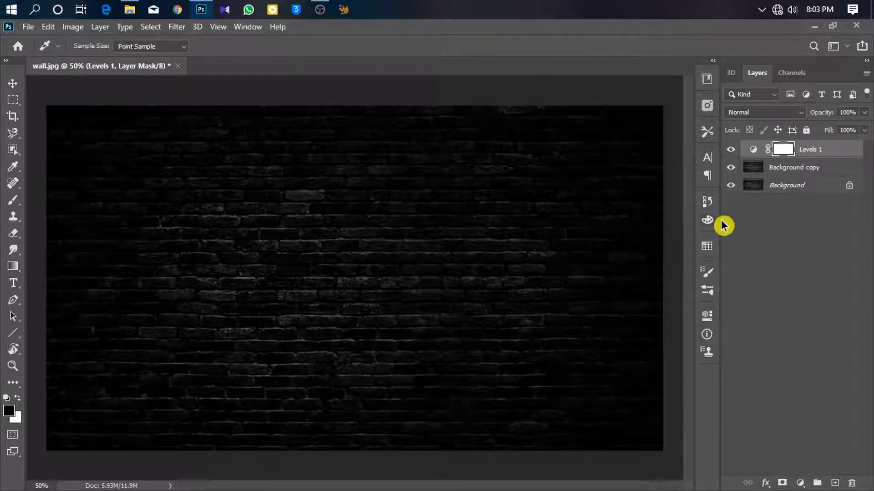
- Bring kx logo png from the Images folder onto the wall, centred, and commit the placement
{"action": "key", "text": "v"}
{"action": "left_click", "coordinate": [130, 9]}
{"action": "left_click_drag", "start_coordinate": [329, 235], "coordinate": [152, 228]}
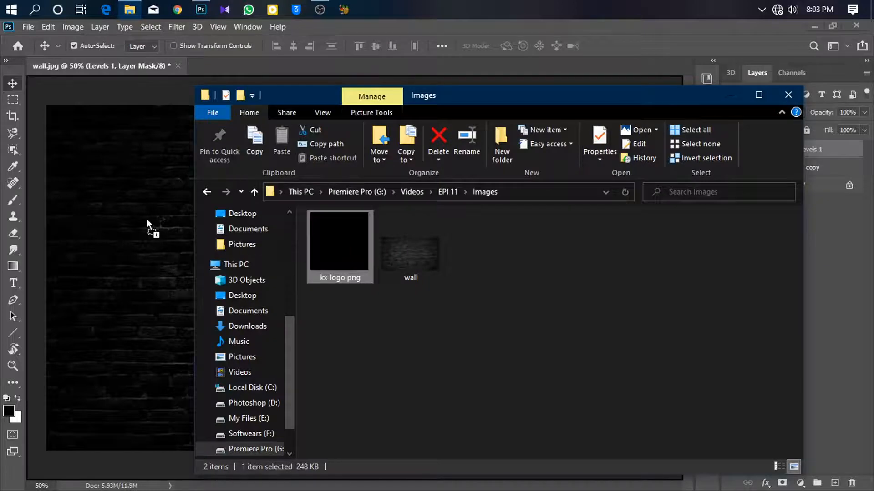
{"action": "left_click_drag", "start_coordinate": [528, 104], "coordinate": [485, 144]}
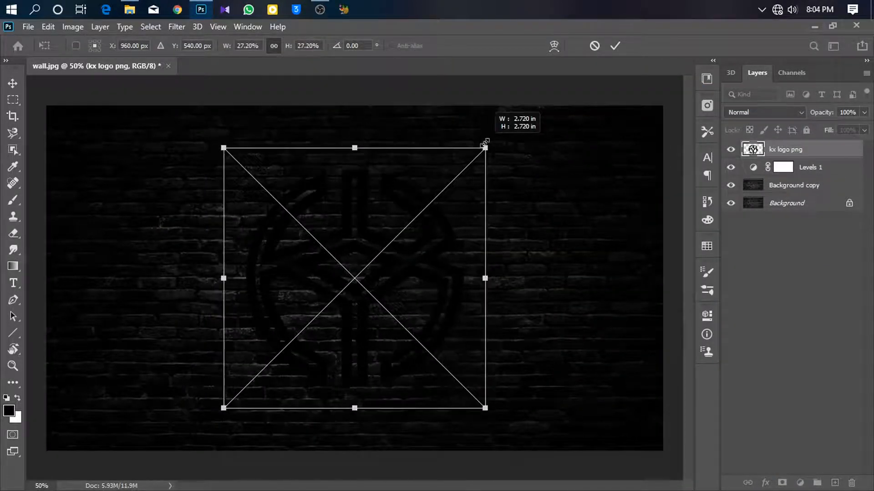
{"action": "mouse_move", "coordinate": [427, 245]}
{"action": "left_mouse_down"}
{"action": "mouse_move", "coordinate": [439, 240]}
{"action": "mouse_move", "coordinate": [427, 250]}
{"action": "left_mouse_up"}
{"action": "key", "text": "Return"}
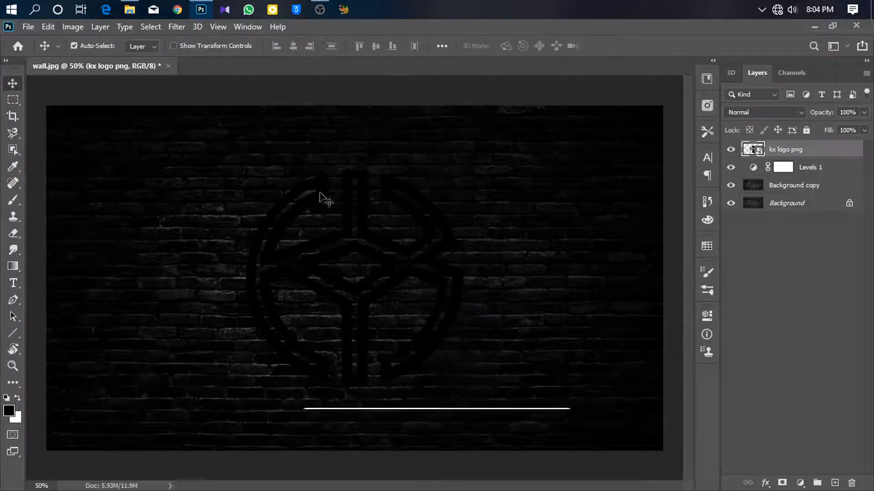
- Open the logo layer's Layer Style and apply a white Color Overlay at Normal, 100% opacity
{"action": "scroll", "coordinate": [386, 196], "scroll_direction": "up", "scroll_amount": 2}
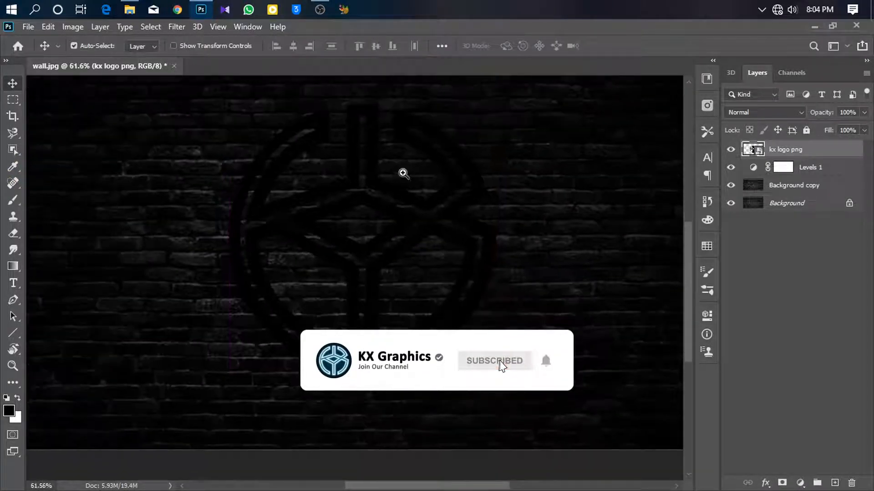
{"action": "key", "text": "ctrl+0"}
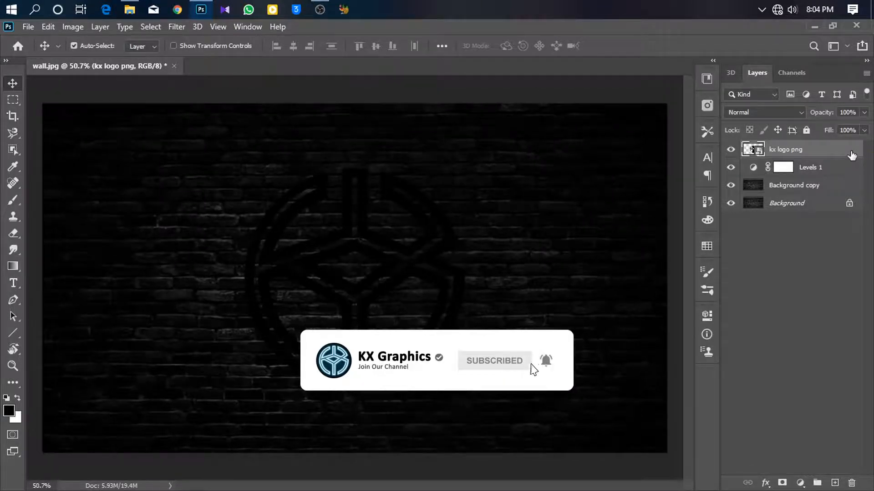
{"action": "double_click", "coordinate": [851, 155]}
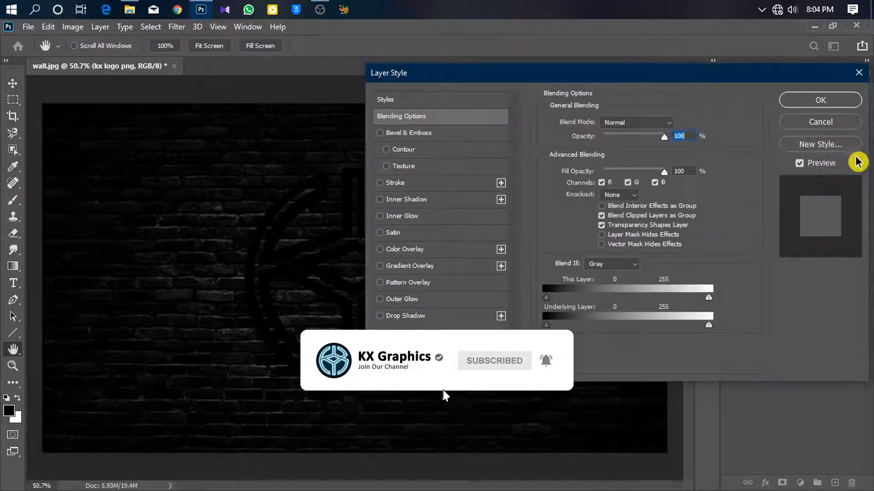
{"action": "left_click", "coordinate": [422, 250]}
{"action": "left_click_drag", "start_coordinate": [449, 79], "coordinate": [555, 95]}
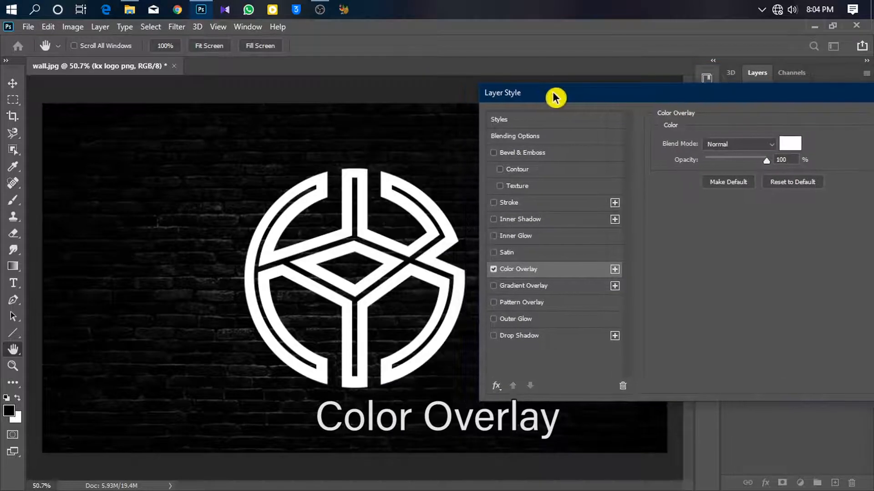
{"action": "left_click_drag", "start_coordinate": [778, 106], "coordinate": [507, 107]}
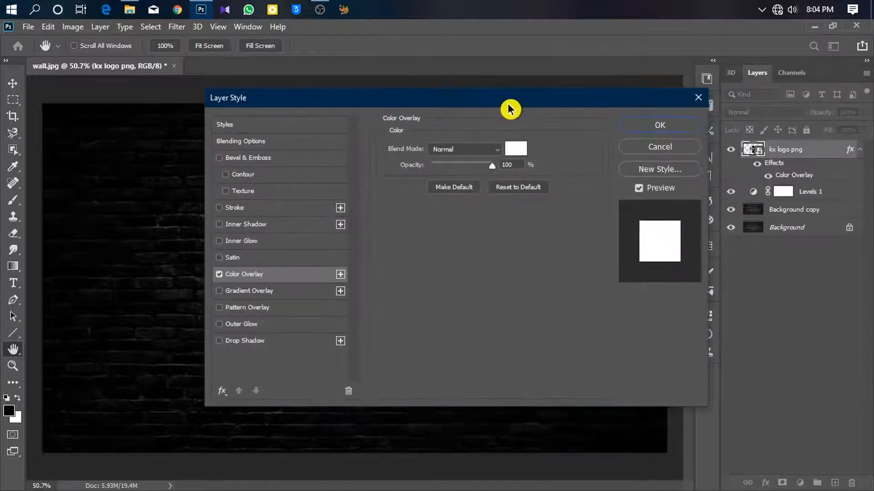
{"action": "left_click_drag", "start_coordinate": [582, 105], "coordinate": [803, 127]}
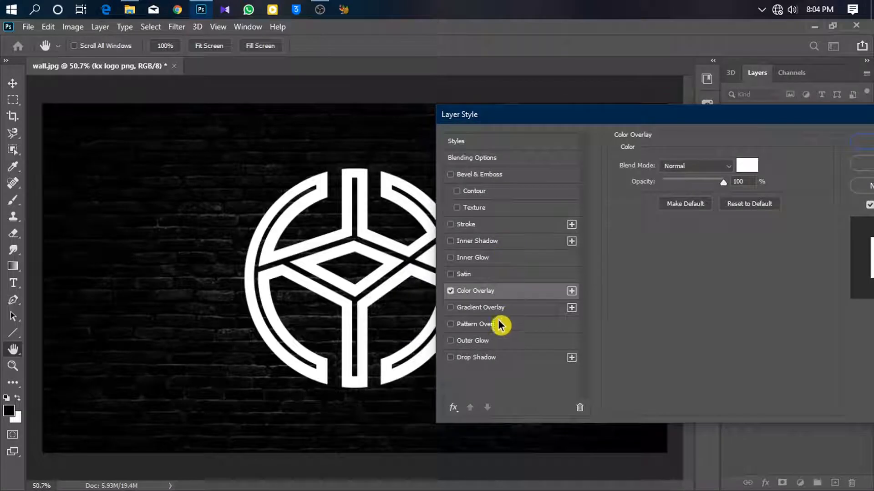
- Enable Outer Glow with color 00f0ff and opacity 40%
{"action": "left_click", "coordinate": [499, 342]}
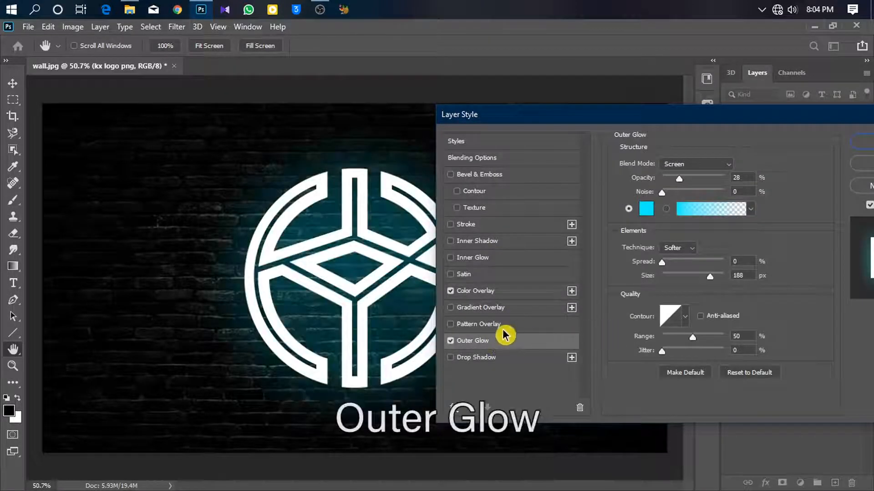
{"action": "left_click", "coordinate": [636, 205]}
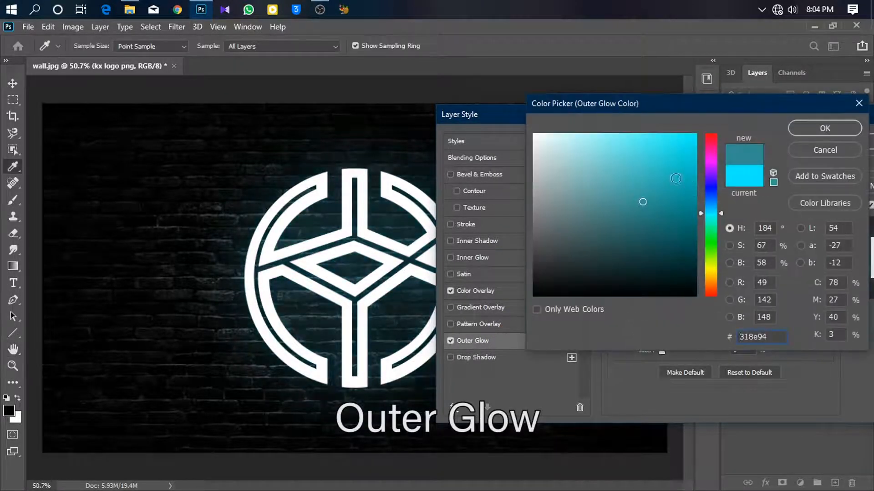
{"action": "left_click_drag", "start_coordinate": [682, 180], "coordinate": [704, 116]}
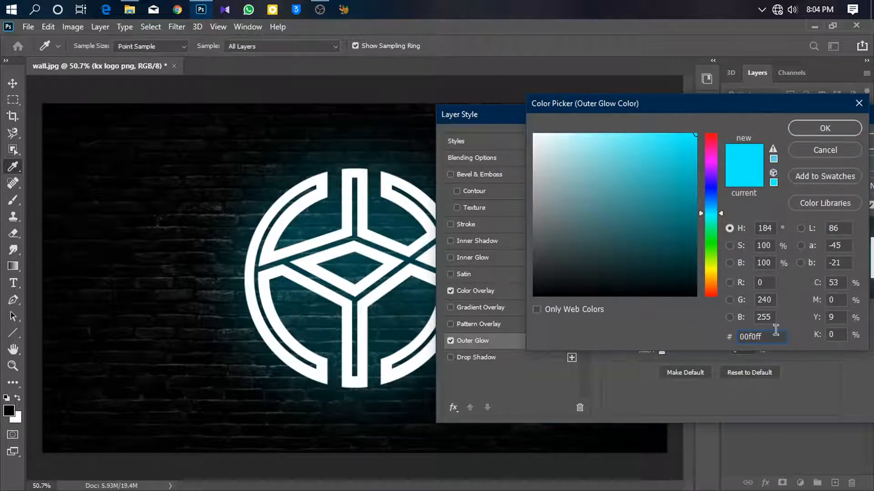
{"action": "left_click", "coordinate": [807, 126]}
{"action": "left_click_drag", "start_coordinate": [678, 177], "coordinate": [686, 178]}
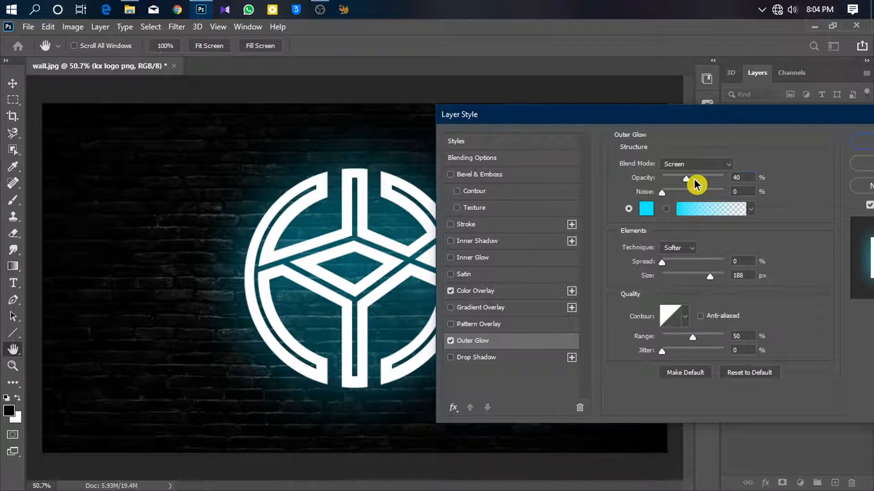
- Set the Outer Glow spread to 0% and size to 32 px
{"action": "left_click", "coordinate": [678, 263]}
{"action": "left_click_drag", "start_coordinate": [682, 277], "coordinate": [682, 277]}
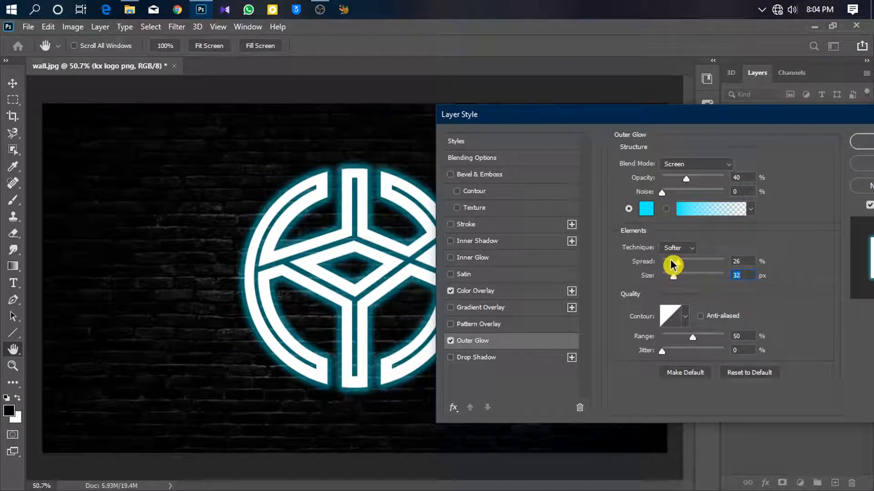
{"action": "left_click", "coordinate": [685, 253]}
{"action": "left_click", "coordinate": [707, 260]}
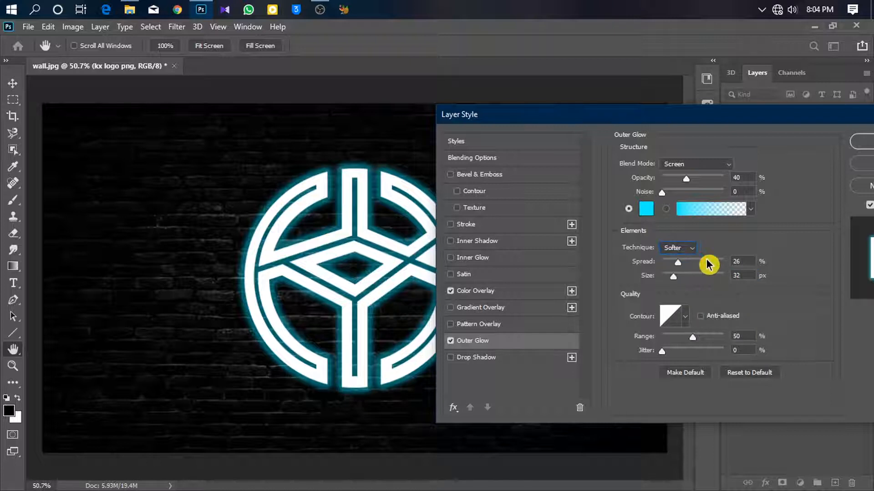
{"action": "left_click", "coordinate": [689, 263]}
{"action": "left_click_drag", "start_coordinate": [690, 263], "coordinate": [669, 268]}
{"action": "left_click", "coordinate": [673, 275]}
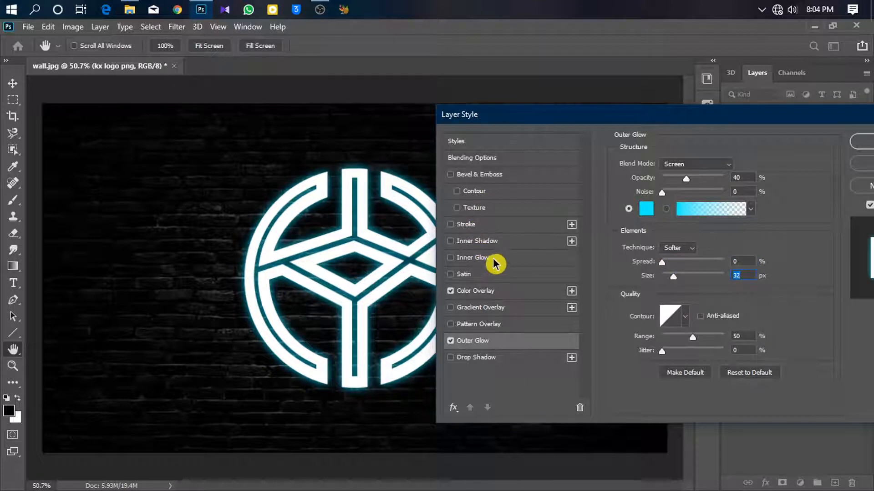
- Enable Inner Glow and set its glow color to 00d3e0
{"action": "left_click", "coordinate": [528, 262]}
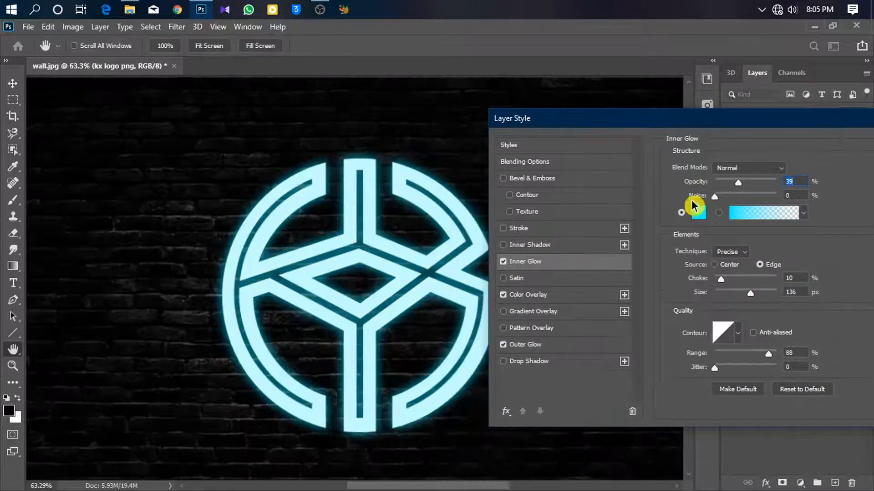
{"action": "left_click", "coordinate": [699, 210]}
{"action": "left_click", "coordinate": [693, 213]}
{"action": "left_click_drag", "start_coordinate": [679, 177], "coordinate": [697, 153]}
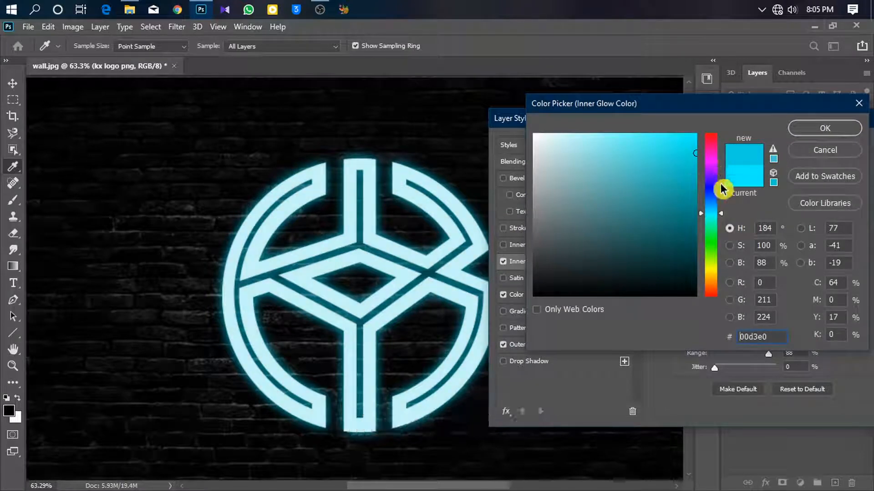
{"action": "left_click", "coordinate": [794, 129]}
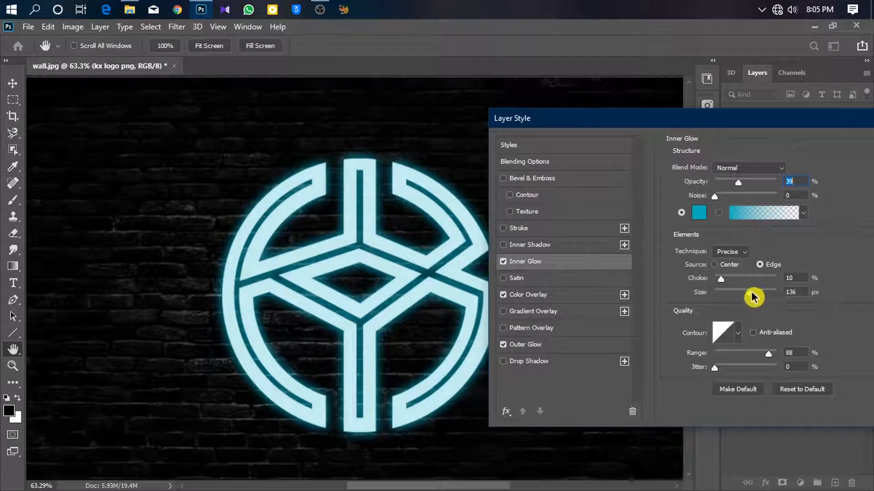
- Set the Inner Glow choke to 32% and size to 9 px
{"action": "left_click_drag", "start_coordinate": [749, 294], "coordinate": [730, 296]}
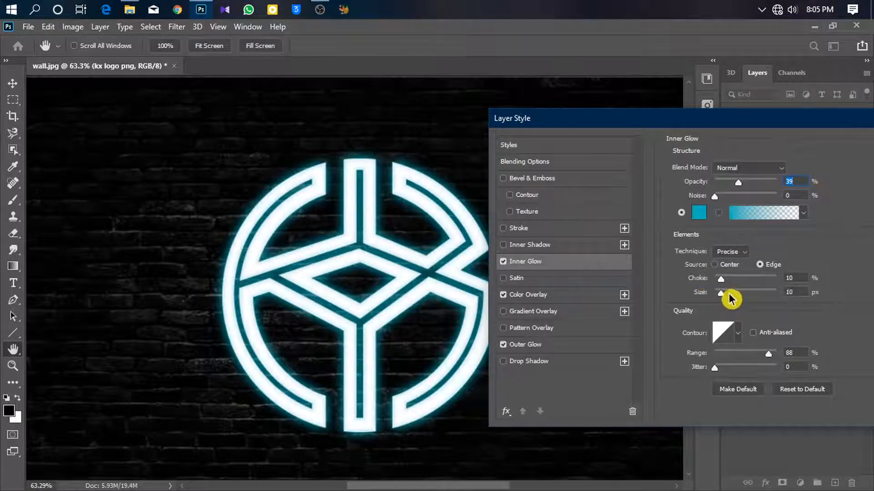
{"action": "left_click_drag", "start_coordinate": [360, 218], "coordinate": [432, 217]}
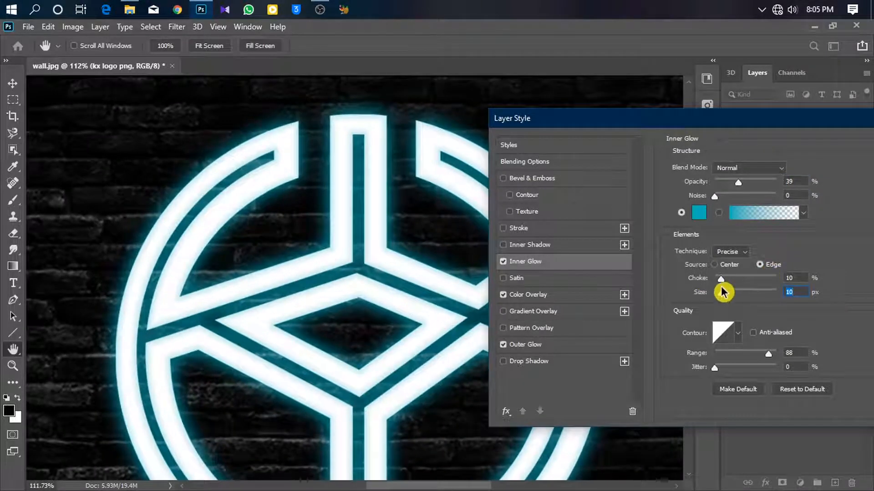
{"action": "mouse_move", "coordinate": [723, 283]}
{"action": "left_mouse_down"}
{"action": "mouse_move", "coordinate": [758, 286]}
{"action": "mouse_move", "coordinate": [742, 283]}
{"action": "mouse_move", "coordinate": [727, 294]}
{"action": "left_mouse_up"}
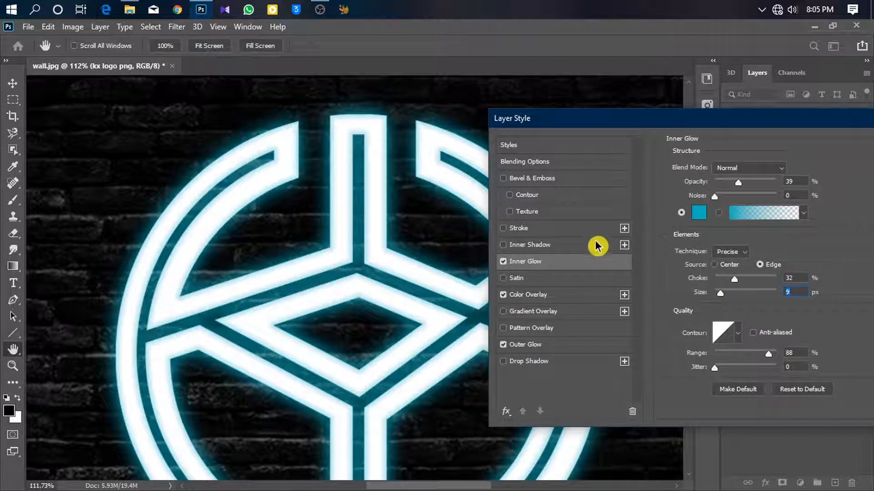
- Enable Bevel & Emboss and set its depth to 646% and size to 16 px
{"action": "left_click", "coordinate": [523, 169]}
{"action": "left_click", "coordinate": [530, 182]}
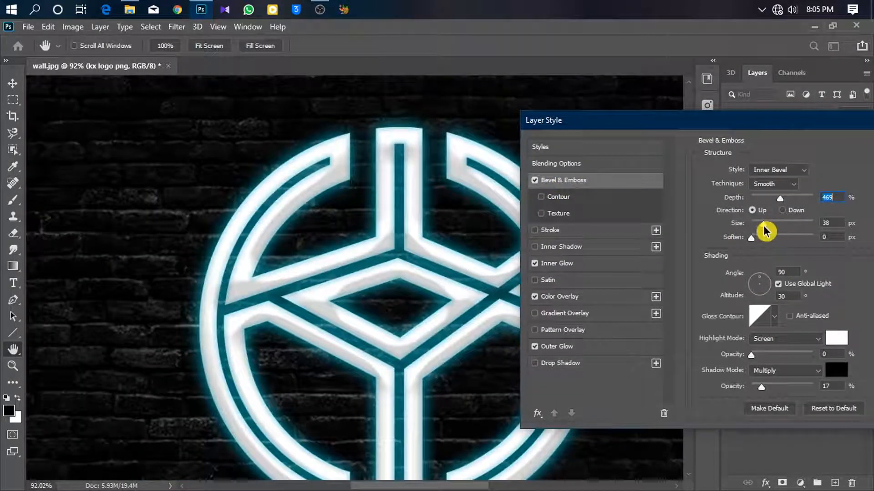
{"action": "mouse_move", "coordinate": [762, 224]}
{"action": "left_mouse_down"}
{"action": "mouse_move", "coordinate": [776, 226]}
{"action": "mouse_move", "coordinate": [765, 228]}
{"action": "left_mouse_up"}
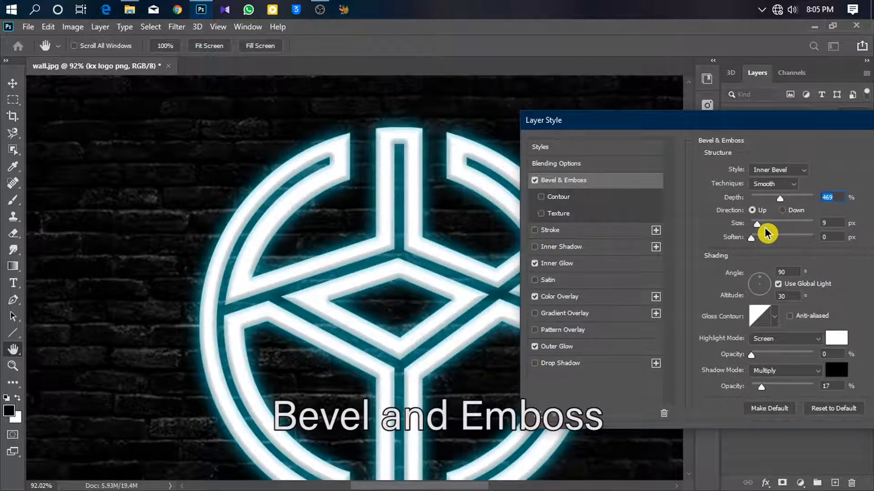
{"action": "mouse_move", "coordinate": [761, 240]}
{"action": "left_mouse_down"}
{"action": "mouse_move", "coordinate": [791, 239]}
{"action": "mouse_move", "coordinate": [776, 240]}
{"action": "left_mouse_up"}
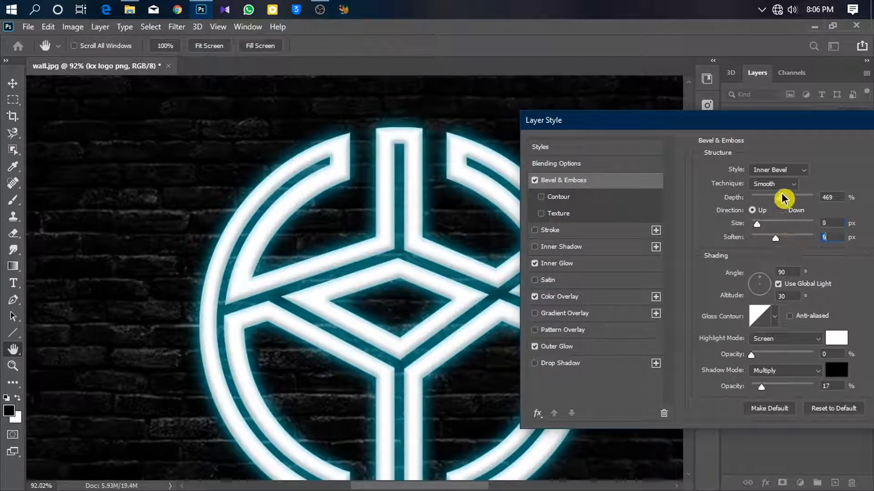
{"action": "left_click_drag", "start_coordinate": [782, 197], "coordinate": [767, 229]}
{"action": "left_click", "coordinate": [798, 199]}
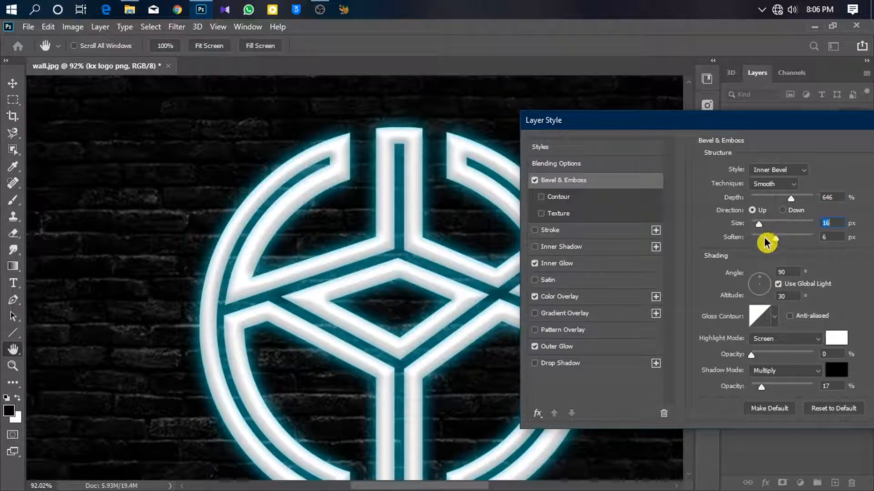
- Set the Bevel & Emboss soften to 3 px and apply the layer style
{"action": "left_click", "coordinate": [765, 237]}
{"action": "left_click_drag", "start_coordinate": [767, 238], "coordinate": [770, 237]}
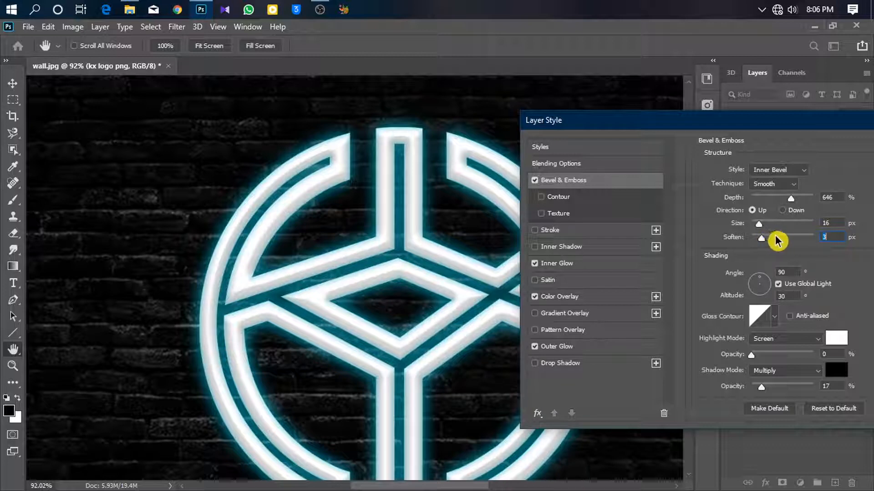
{"action": "left_click_drag", "start_coordinate": [804, 115], "coordinate": [540, 88]}
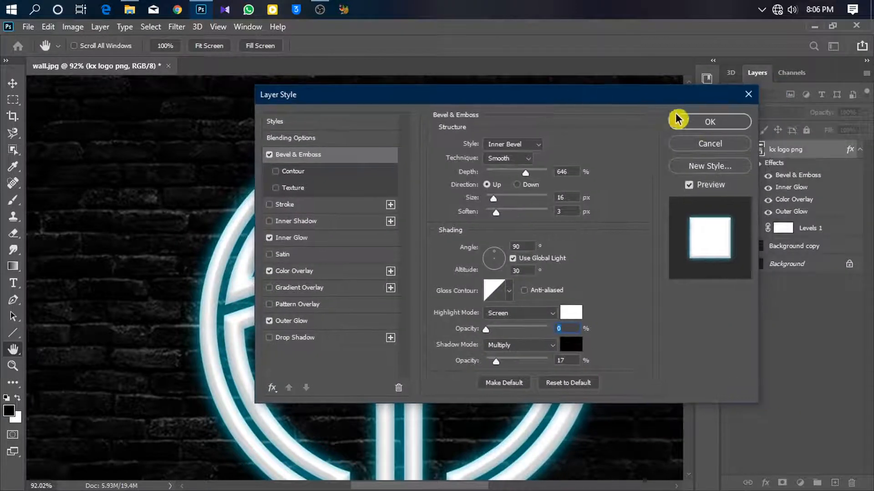
{"action": "left_click", "coordinate": [702, 123]}
- Duplicate the logo layer as kx logo png copy
{"action": "left_click_drag", "start_coordinate": [521, 177], "coordinate": [486, 186]}
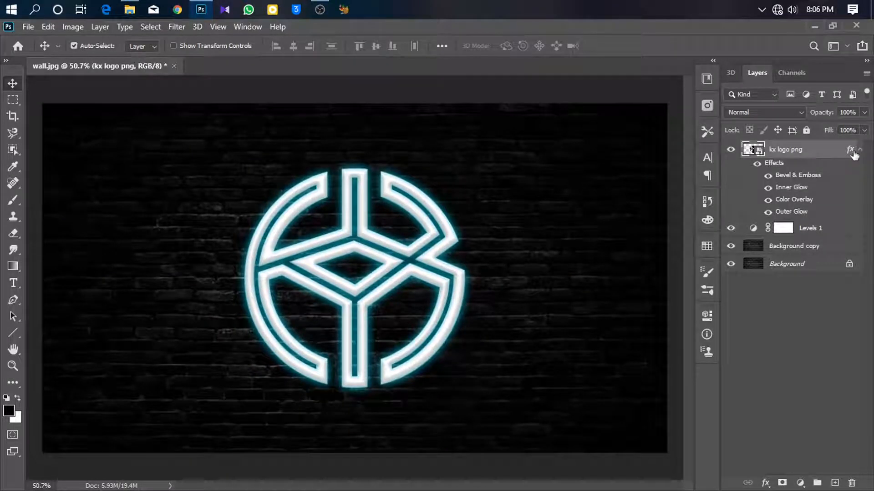
{"action": "right_click", "coordinate": [834, 159]}
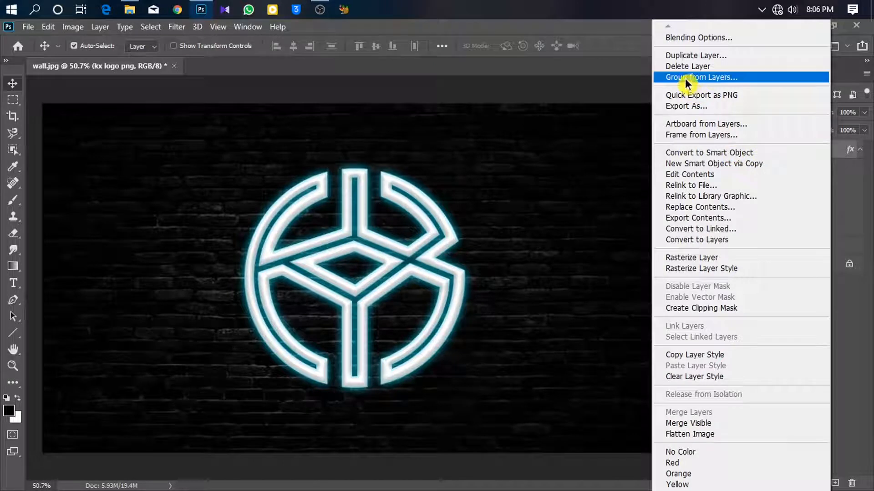
{"action": "left_click", "coordinate": [683, 56]}
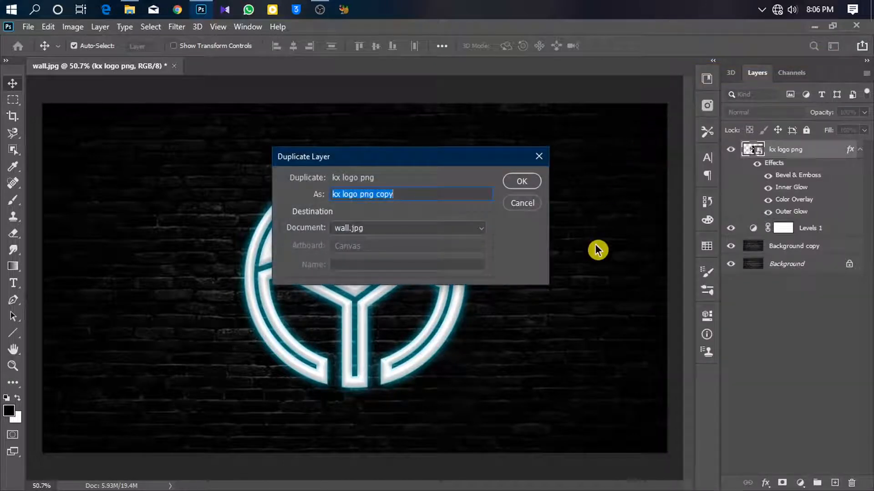
{"action": "key", "text": "Return"}
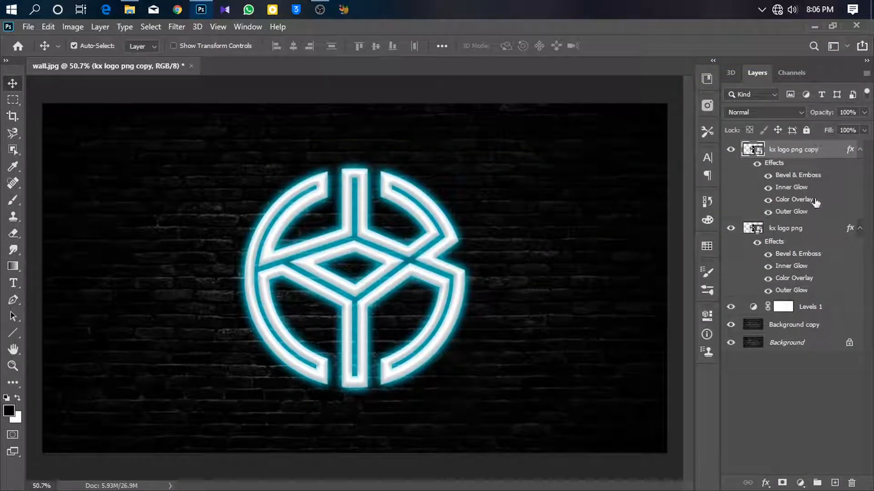
- Move the copy below the original logo layer and clear the copy's layer style
{"action": "left_click_drag", "start_coordinate": [813, 152], "coordinate": [810, 301]}
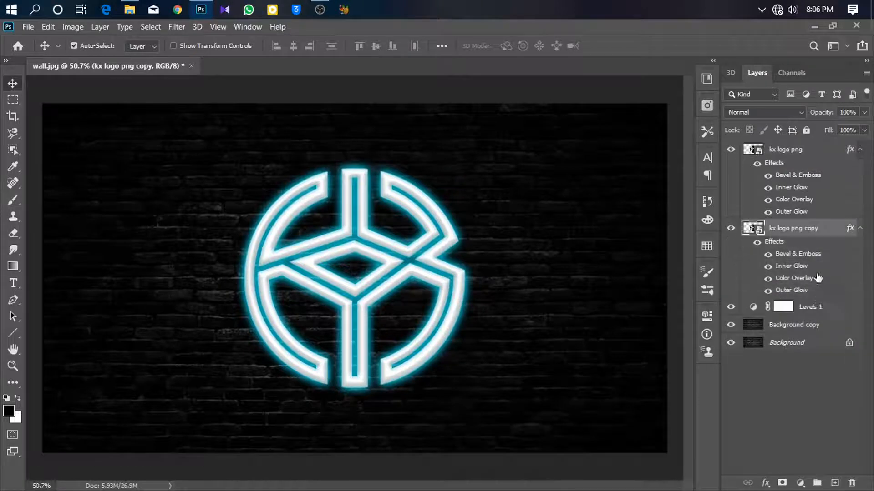
{"action": "right_click", "coordinate": [812, 233]}
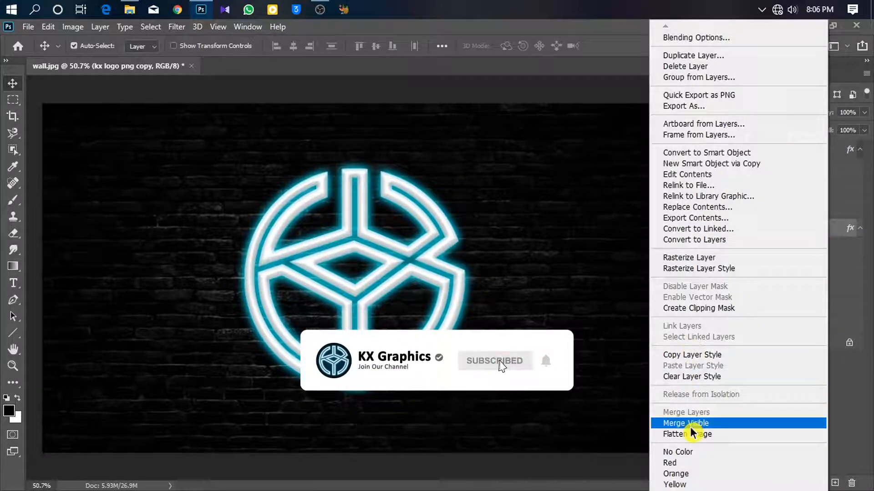
{"action": "left_click", "coordinate": [692, 376]}
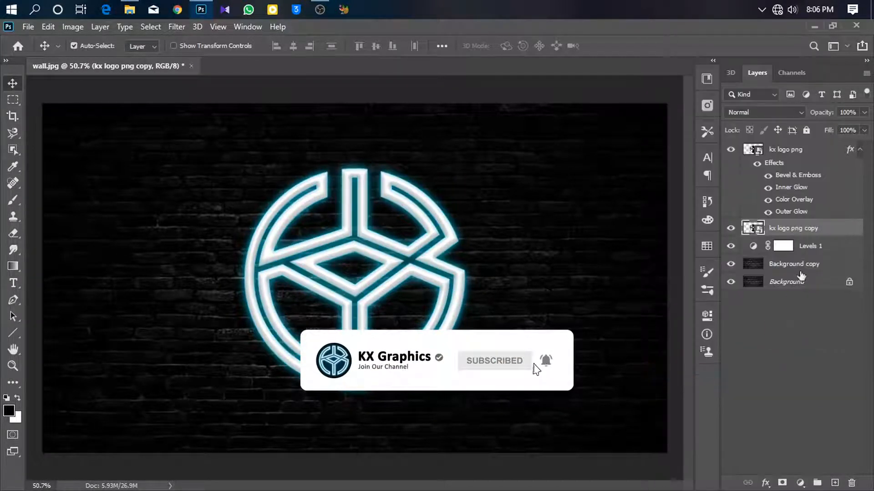
- Duplicate the copy layer and merge the two copies into one layer
{"action": "left_click_drag", "start_coordinate": [359, 187], "coordinate": [385, 192]}
{"action": "left_click_drag", "start_coordinate": [399, 251], "coordinate": [397, 223]}
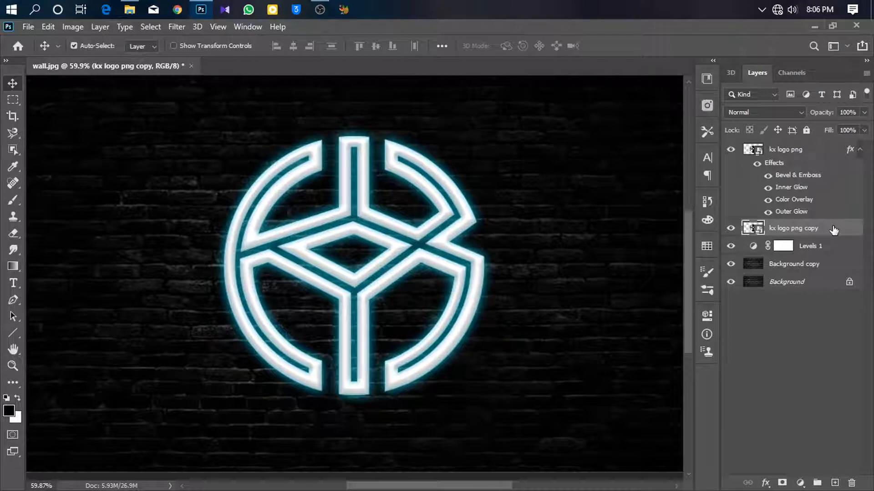
{"action": "key", "text": "ctrl+j"}
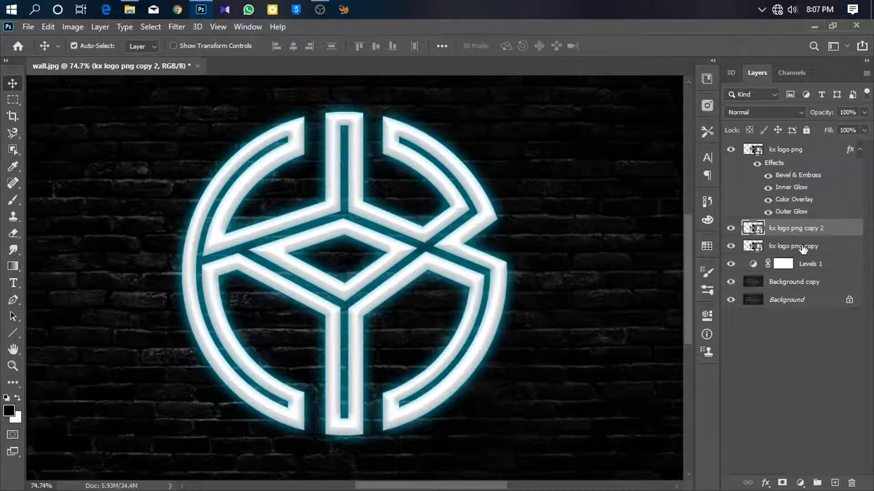
{"action": "left_click", "coordinate": [803, 248], "text": "ctrl"}
{"action": "right_click", "coordinate": [803, 248]}
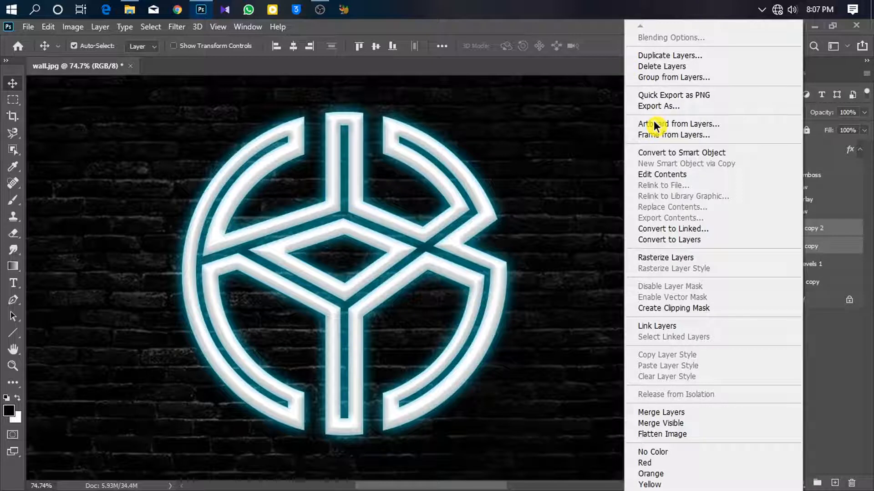
{"action": "left_click", "coordinate": [649, 413]}
{"action": "right_click", "coordinate": [811, 230]}
{"action": "left_click", "coordinate": [841, 235]}
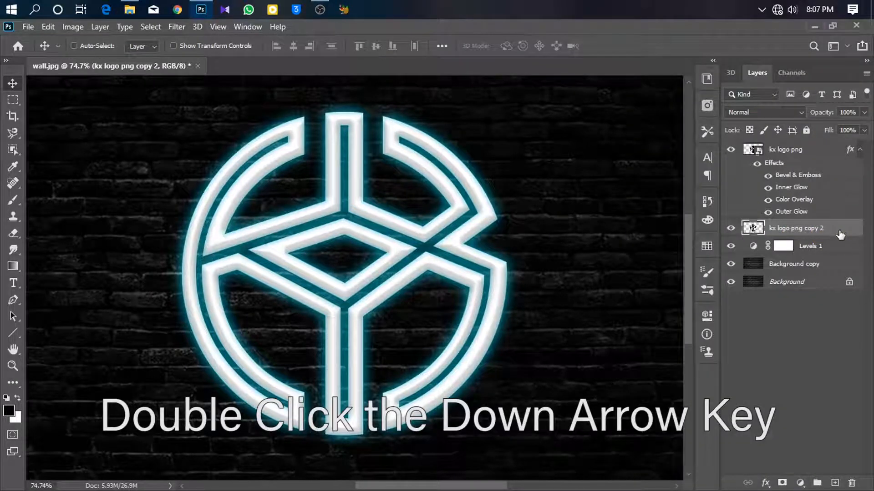
- Duplicate the merged copy again and merge the two copies together
{"action": "key", "text": "ctrl+j"}
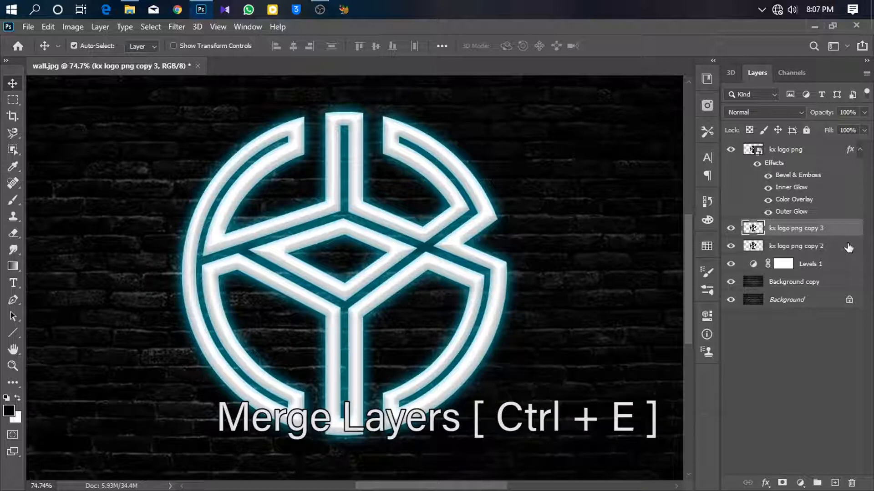
{"action": "left_click", "coordinate": [849, 247], "text": "shift"}
{"action": "right_click", "coordinate": [848, 247]}
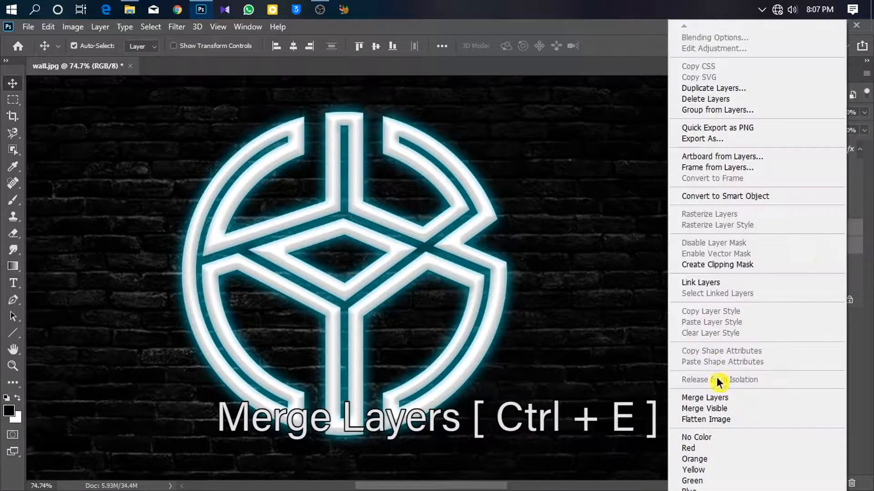
{"action": "left_click", "coordinate": [722, 400]}
- Duplicate the merged copy layer and nudge the duplicate down two steps
{"action": "key", "text": "ctrl+j"}
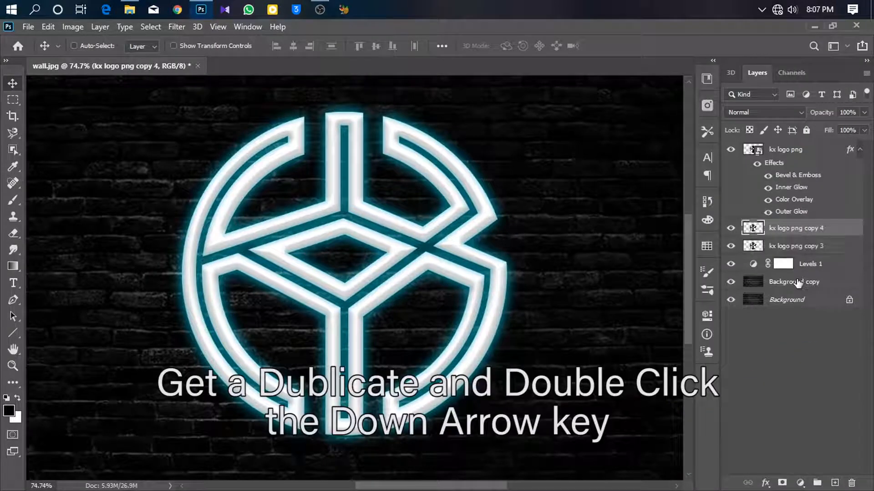
{"action": "key", "text": "Down"}
{"action": "key", "text": "Down"}
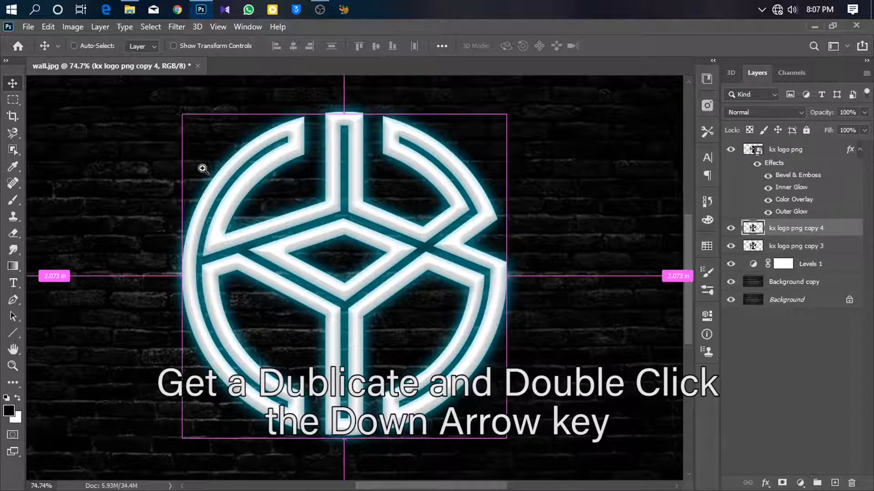
{"action": "left_click_drag", "start_coordinate": [313, 192], "coordinate": [365, 193]}
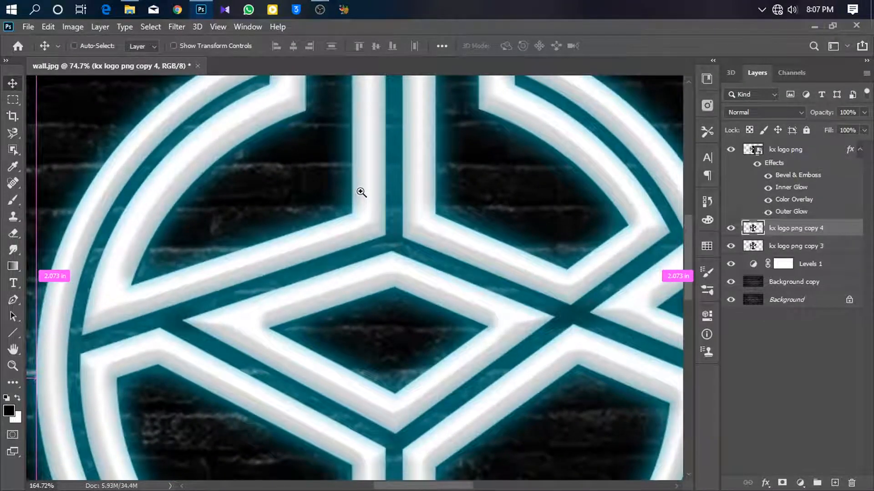
{"action": "left_click_drag", "start_coordinate": [361, 189], "coordinate": [319, 199]}
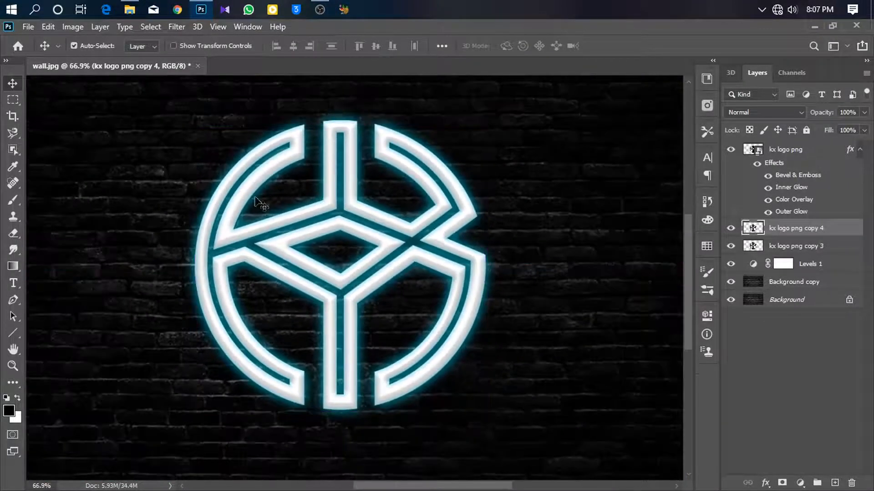
- Add a Drop Shadow effect to the original kx logo png layer
{"action": "double_click", "coordinate": [833, 153]}
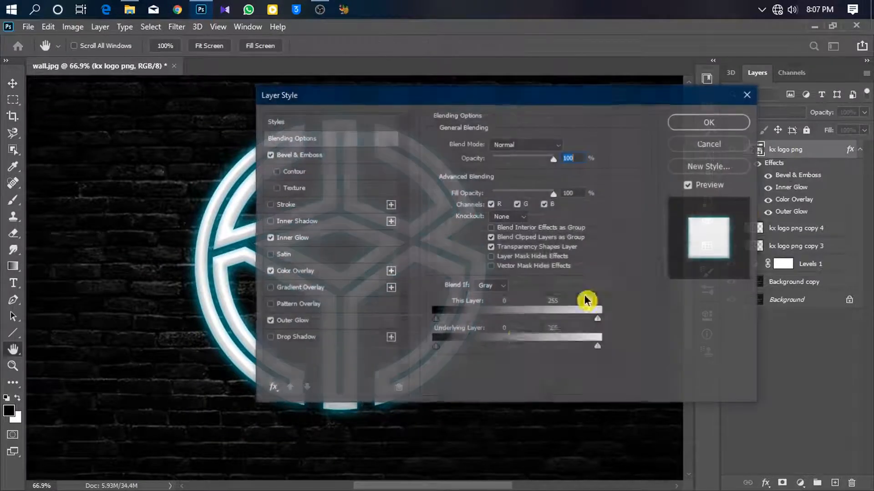
{"action": "left_click", "coordinate": [314, 339]}
{"action": "left_click_drag", "start_coordinate": [368, 111], "coordinate": [602, 114]}
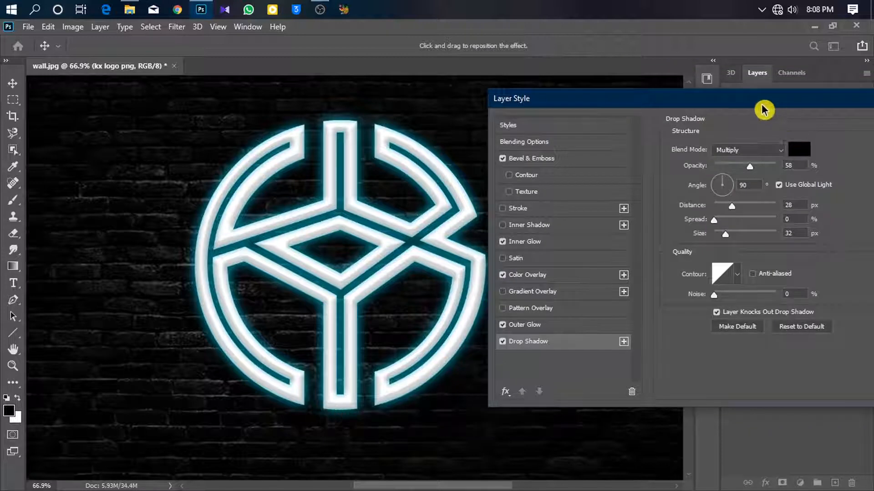
{"action": "left_click_drag", "start_coordinate": [839, 107], "coordinate": [624, 111]}
{"action": "left_click", "coordinate": [743, 132]}
- Add a Hue/Saturation adjustment layer above the Levels 1 layer
{"action": "scroll", "coordinate": [394, 219], "scroll_direction": "down", "scroll_amount": 3}
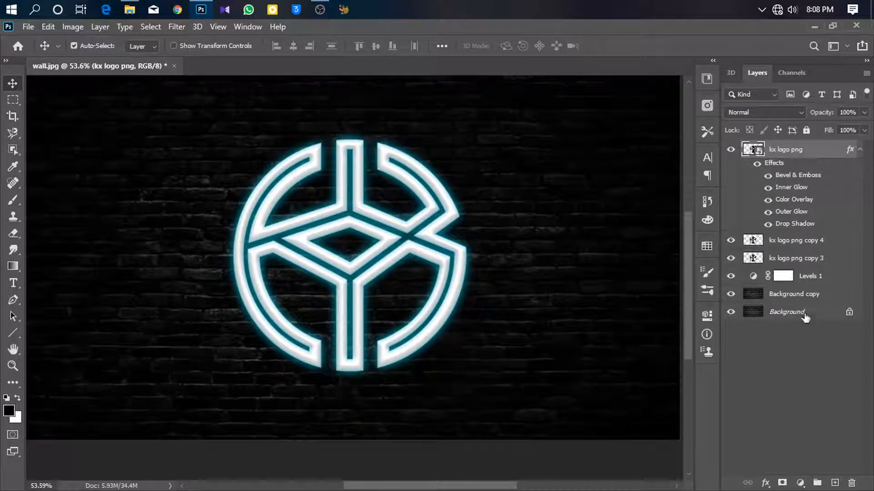
{"action": "left_click", "coordinate": [812, 276]}
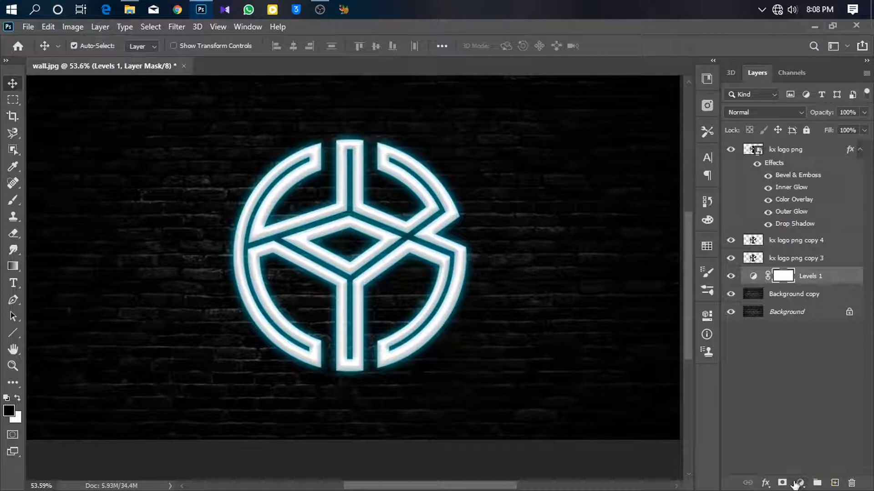
{"action": "left_click", "coordinate": [796, 483]}
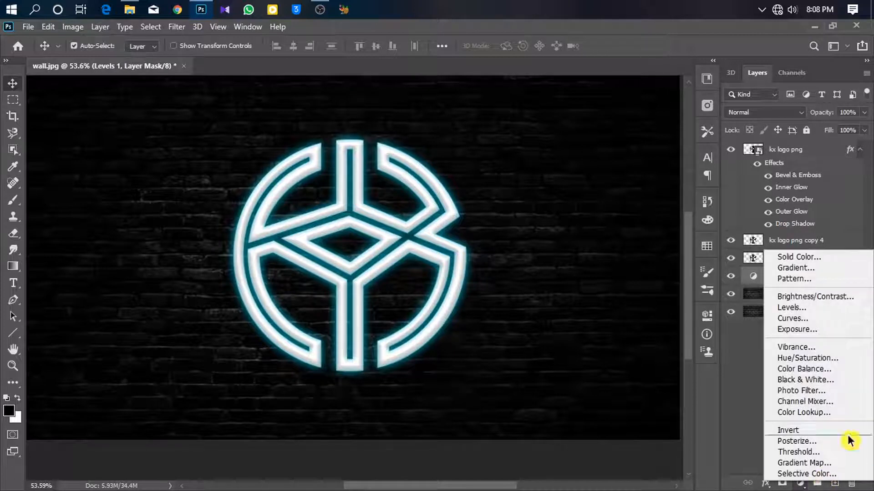
{"action": "left_click", "coordinate": [823, 358]}
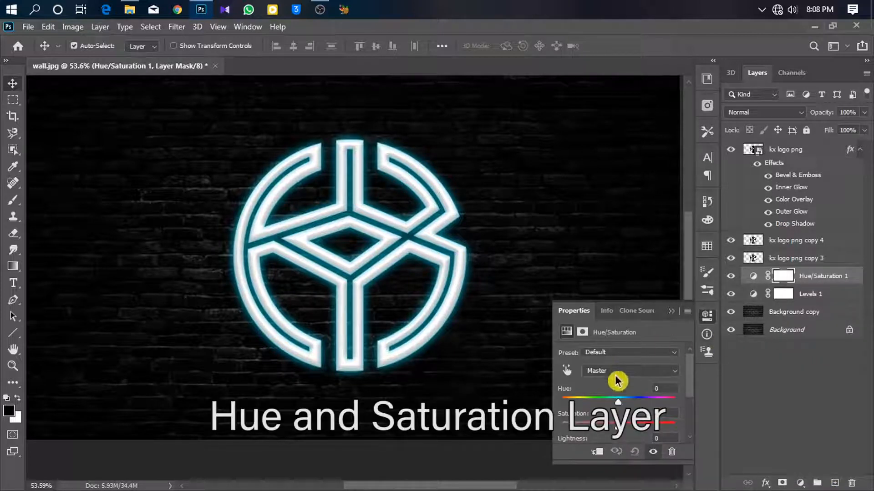
- Enable Colorize on the Hue/Saturation adjustment and set saturation to 100
{"action": "scroll", "coordinate": [610, 415], "scroll_direction": "down", "scroll_amount": 2}
{"action": "left_click", "coordinate": [627, 418]}
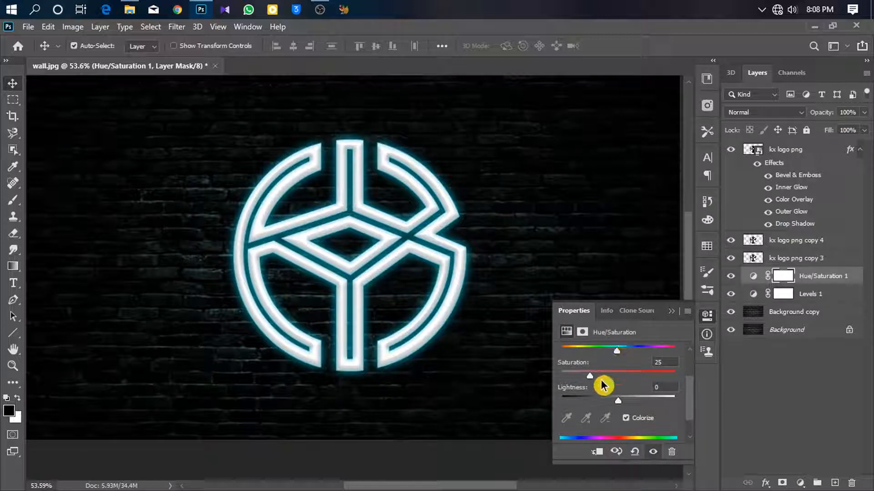
{"action": "left_click_drag", "start_coordinate": [592, 381], "coordinate": [718, 384]}
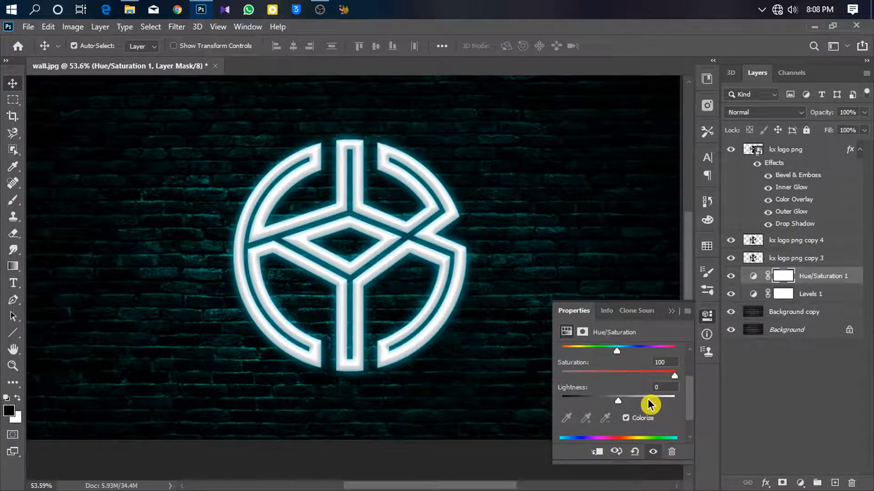
{"action": "left_click_drag", "start_coordinate": [625, 403], "coordinate": [627, 407]}
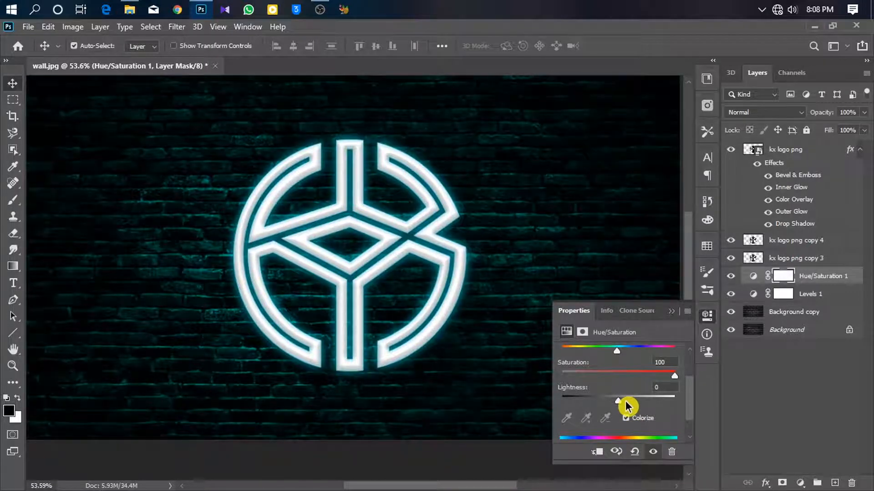
- Invert the Hue/Saturation layer mask to black and switch to the Brush tool
{"action": "left_click", "coordinate": [672, 312]}
{"action": "left_click_drag", "start_coordinate": [512, 258], "coordinate": [640, 267]}
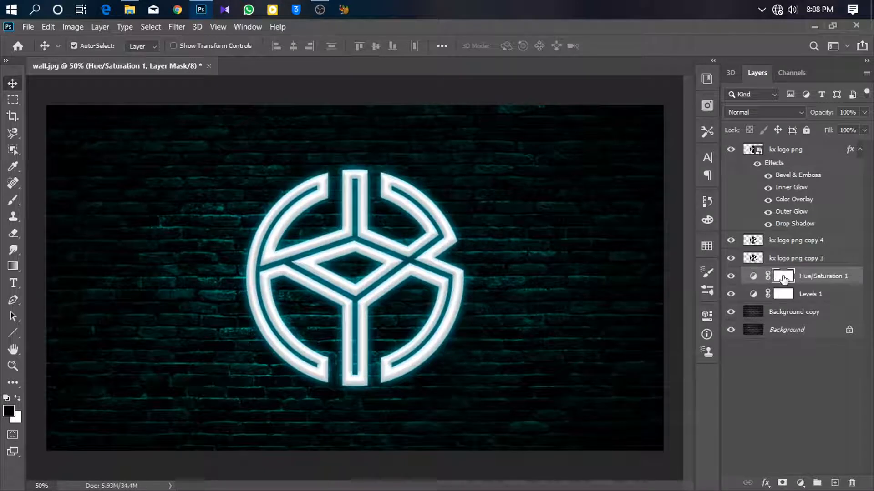
{"action": "left_click", "coordinate": [783, 277]}
{"action": "key", "text": "ctrl+i"}
{"action": "left_click", "coordinate": [13, 199]}
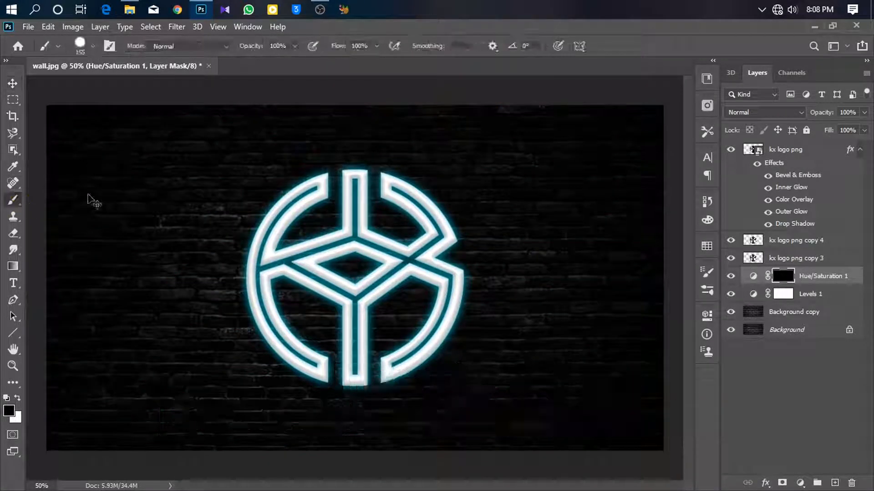
- Set the brush to a large soft round tip about 855 px with 14% hardness
{"action": "mouse_move", "coordinate": [334, 220]}
{"action": "left_mouse_down"}
{"action": "mouse_move", "coordinate": [357, 228]}
{"action": "mouse_move", "coordinate": [368, 197]}
{"action": "left_mouse_up"}
{"action": "left_click_drag", "start_coordinate": [367, 257], "coordinate": [436, 154]}
{"action": "right_click", "coordinate": [408, 224]}
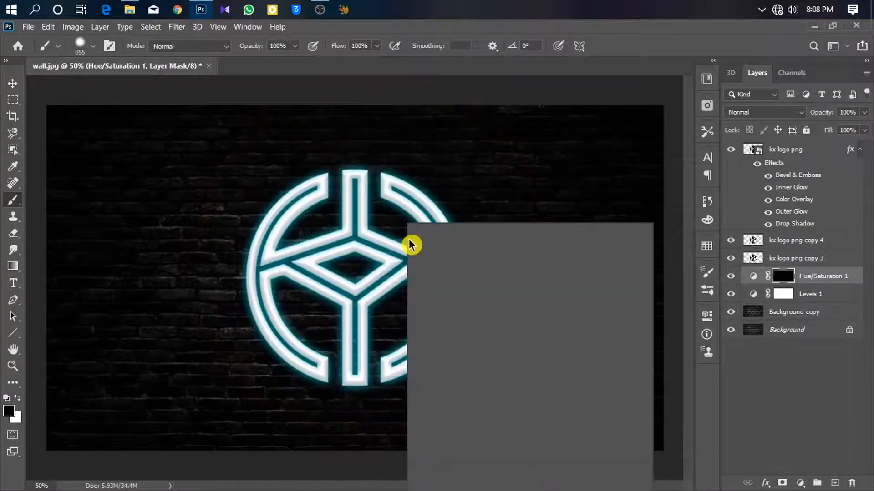
{"action": "left_click_drag", "start_coordinate": [491, 288], "coordinate": [484, 287]}
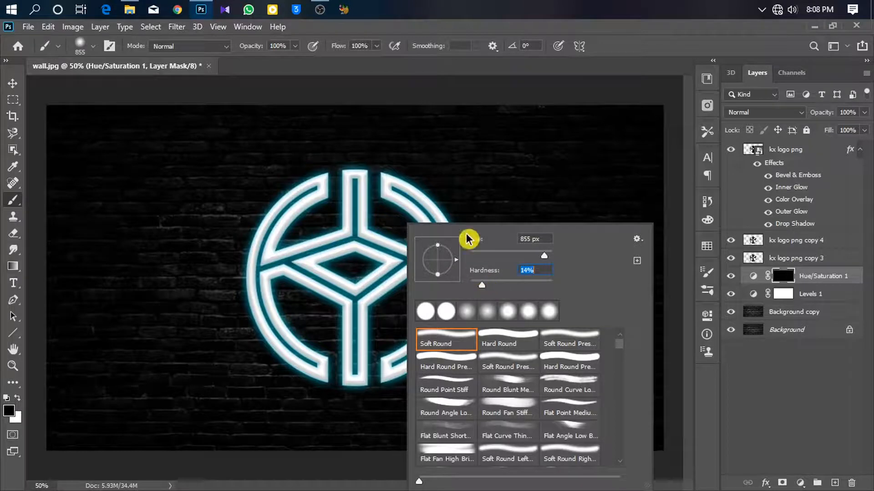
{"action": "left_click", "coordinate": [431, 74]}
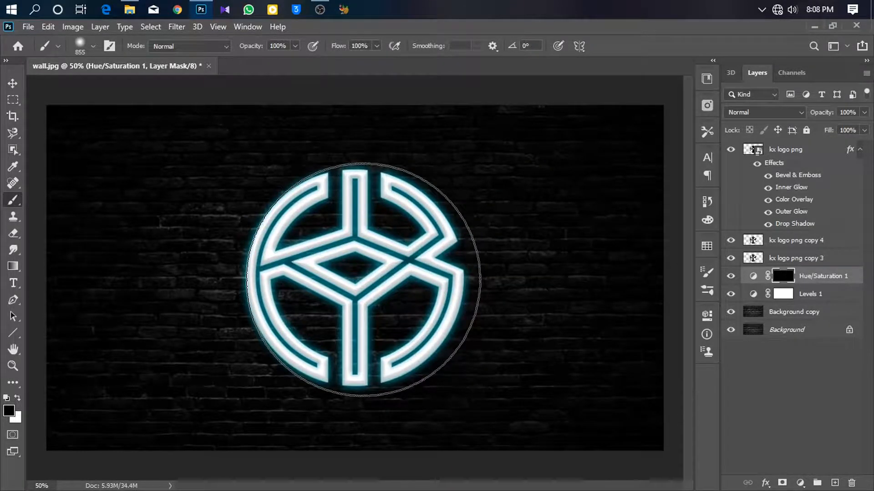
- Swap the colours so white is the foreground and return to the Brush tool
{"action": "left_click", "coordinate": [15, 392]}
{"action": "left_click", "coordinate": [16, 398]}
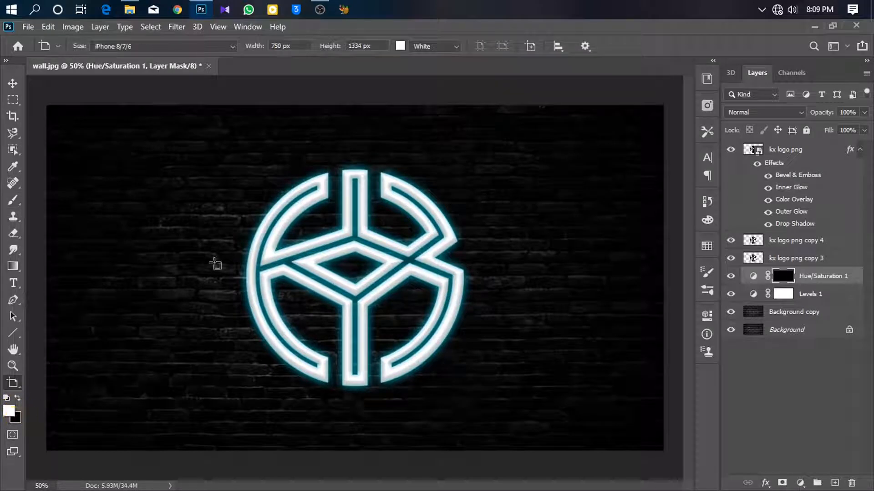
{"action": "left_click", "coordinate": [13, 199]}
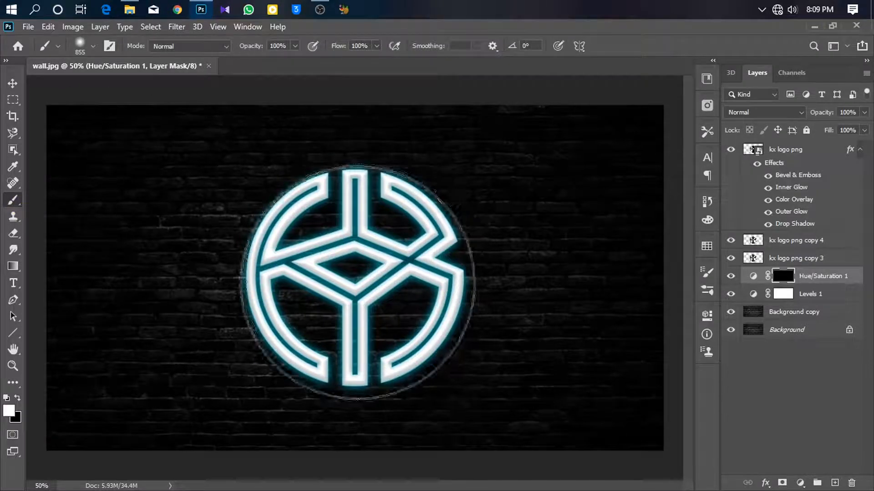
- Paint white on the Hue/Saturation mask around the logo's center with a brush about 1083 px to reveal the colored wall
{"action": "mouse_move", "coordinate": [343, 282]}
{"action": "left_mouse_down"}
{"action": "mouse_move", "coordinate": [376, 287]}
{"action": "mouse_move", "coordinate": [357, 292]}
{"action": "mouse_move", "coordinate": [363, 298]}
{"action": "mouse_move", "coordinate": [370, 210]}
{"action": "left_mouse_up"}
{"action": "key", "text": "ctrl+z"}
{"action": "left_click_drag", "start_coordinate": [378, 280], "coordinate": [387, 160]}
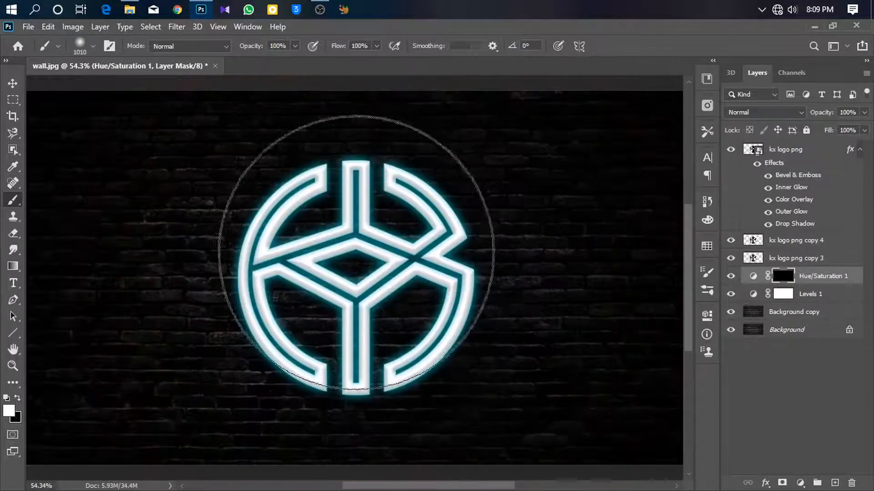
{"action": "mouse_move", "coordinate": [349, 269]}
{"action": "left_mouse_down"}
{"action": "mouse_move", "coordinate": [368, 273]}
{"action": "mouse_move", "coordinate": [365, 264]}
{"action": "left_mouse_up"}
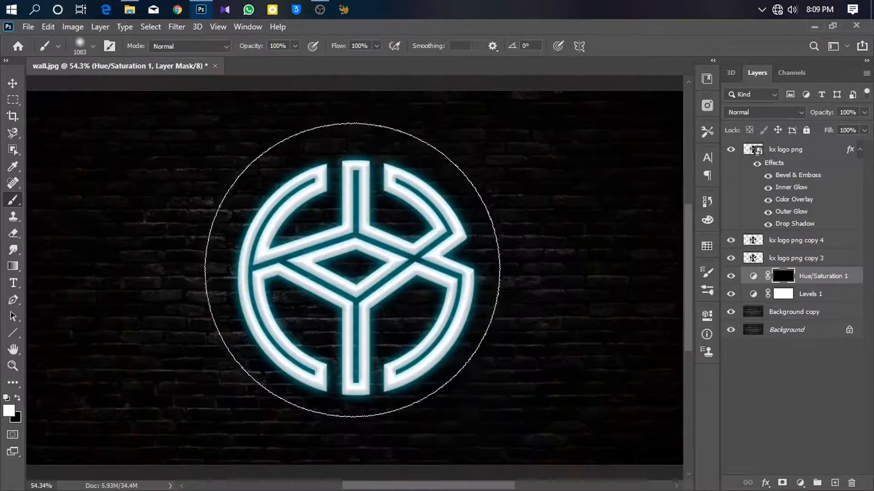
{"action": "left_click", "coordinate": [358, 283]}
{"action": "left_click", "coordinate": [352, 283]}
{"action": "left_click", "coordinate": [338, 281]}
{"action": "left_click", "coordinate": [351, 290]}
- Add a new empty layer above the Hue/Saturation layer and swap the foreground colour to black
{"action": "mouse_move", "coordinate": [364, 234]}
{"action": "left_mouse_down"}
{"action": "mouse_move", "coordinate": [374, 254]}
{"action": "mouse_move", "coordinate": [385, 250]}
{"action": "left_mouse_up"}
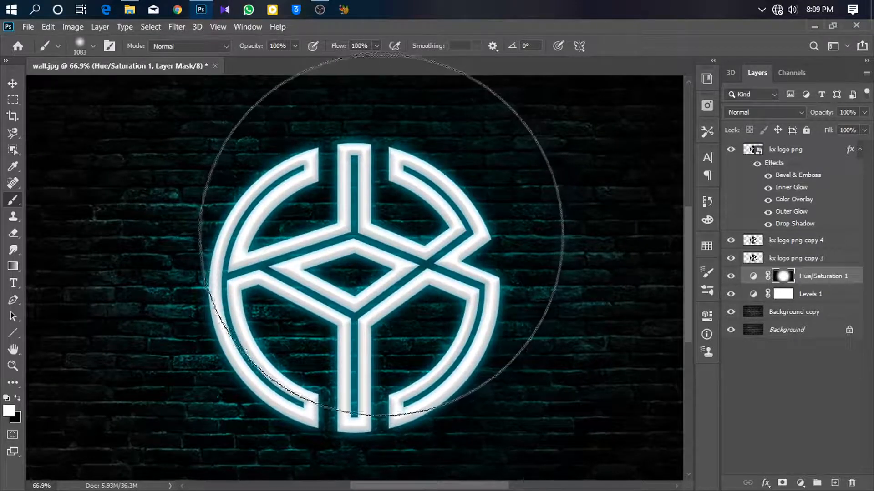
{"action": "mouse_move", "coordinate": [423, 251]}
{"action": "left_mouse_down"}
{"action": "mouse_move", "coordinate": [458, 257]}
{"action": "mouse_move", "coordinate": [419, 241]}
{"action": "mouse_move", "coordinate": [437, 246]}
{"action": "mouse_move", "coordinate": [390, 254]}
{"action": "mouse_move", "coordinate": [409, 253]}
{"action": "left_mouse_up"}
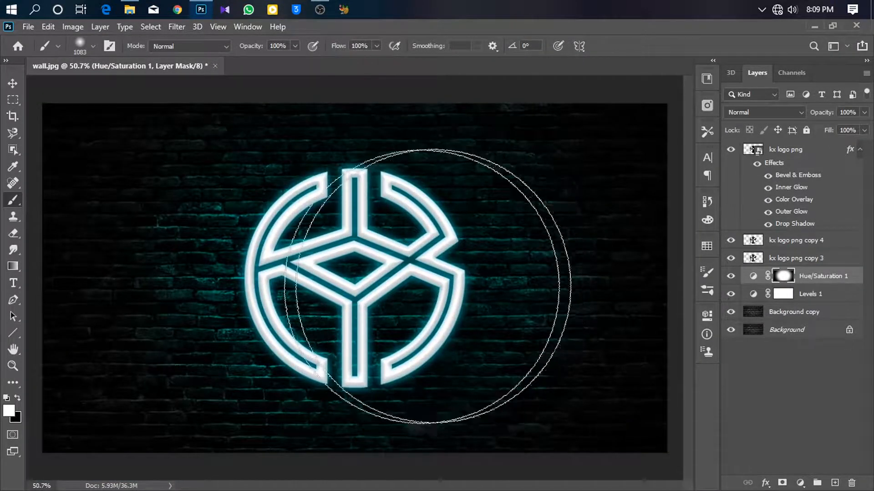
{"action": "left_click_drag", "start_coordinate": [349, 262], "coordinate": [376, 255]}
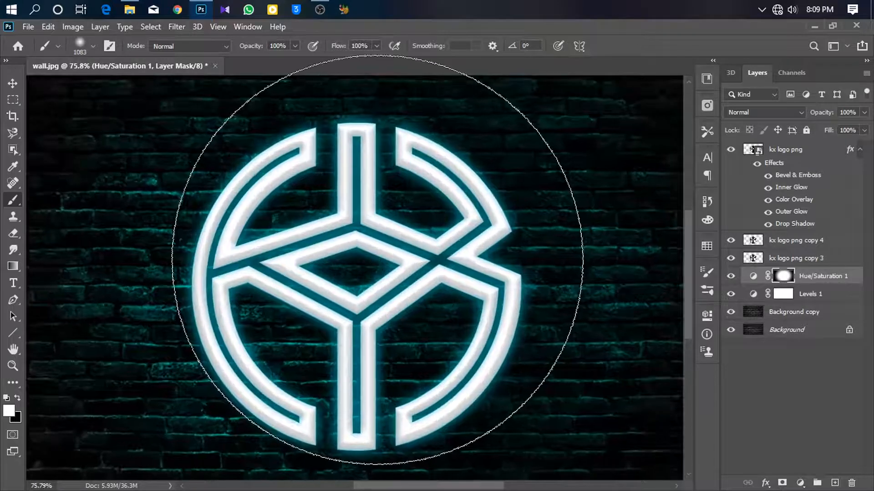
{"action": "left_click_drag", "start_coordinate": [430, 272], "coordinate": [410, 275]}
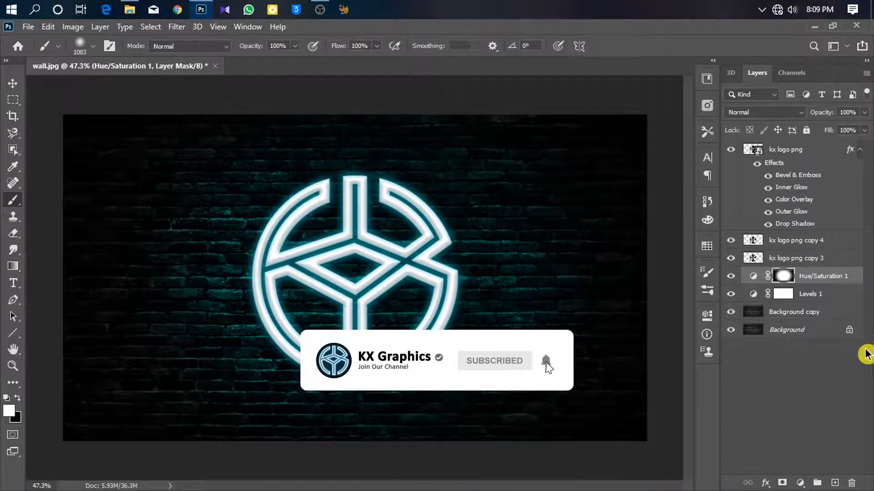
{"action": "left_click", "coordinate": [834, 483]}
{"action": "key", "text": "x"}
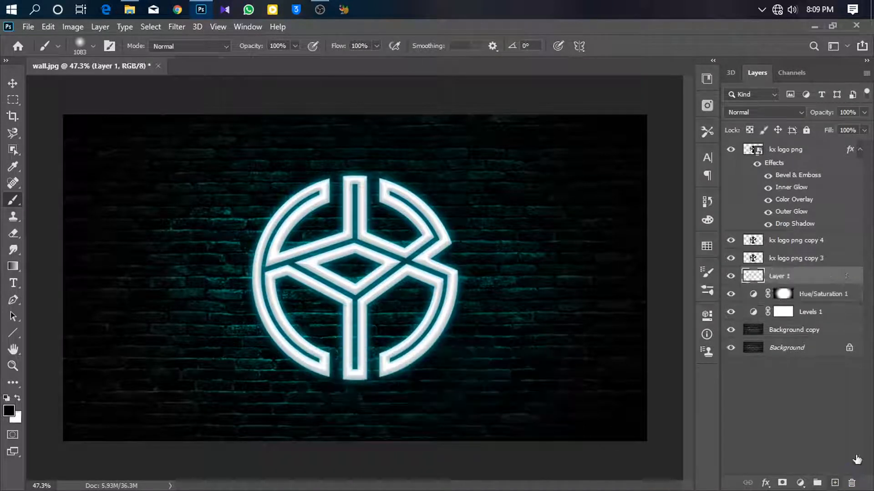
- Set the foreground colour to a bright cyan and switch back to the Brush tool
{"action": "left_click", "coordinate": [10, 412]}
{"action": "left_click", "coordinate": [711, 217]}
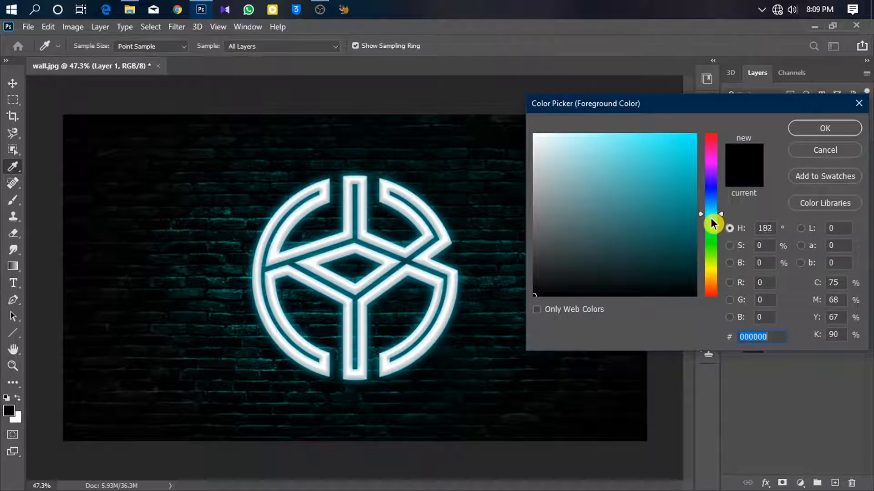
{"action": "left_click_drag", "start_coordinate": [713, 220], "coordinate": [712, 218]}
{"action": "left_click", "coordinate": [667, 134]}
{"action": "left_click", "coordinate": [824, 126]}
{"action": "key", "text": "b"}
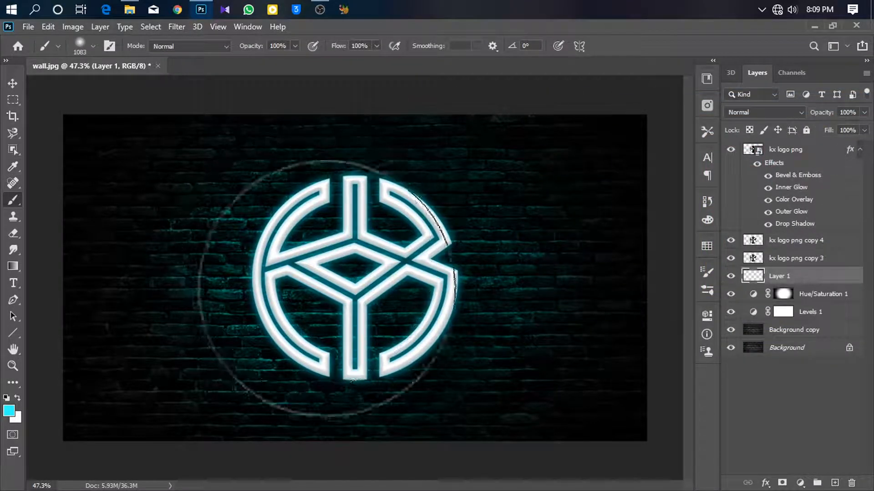
- Paint one large cyan dab at the logo's center on the new layer and set its blend mode to Overlay
{"action": "left_click", "coordinate": [351, 277]}
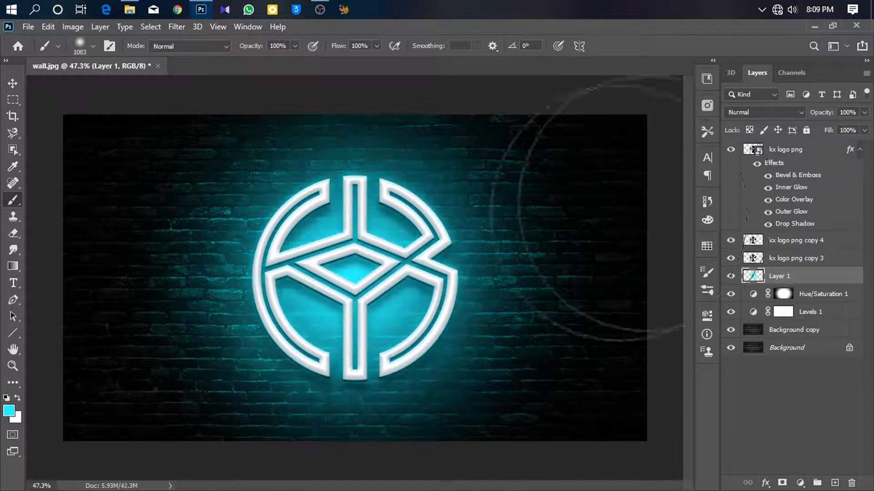
{"action": "left_click", "coordinate": [738, 114]}
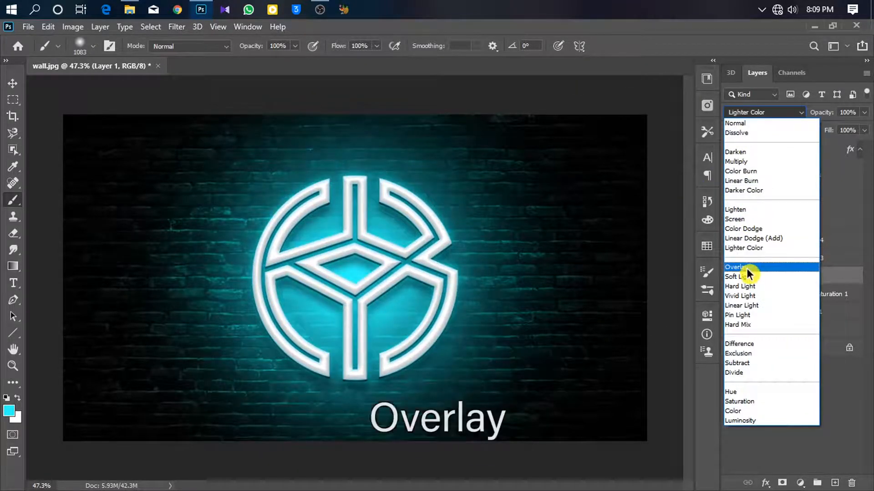
{"action": "left_click", "coordinate": [746, 268]}
{"action": "scroll", "coordinate": [407, 241], "scroll_direction": "up", "scroll_amount": 2}
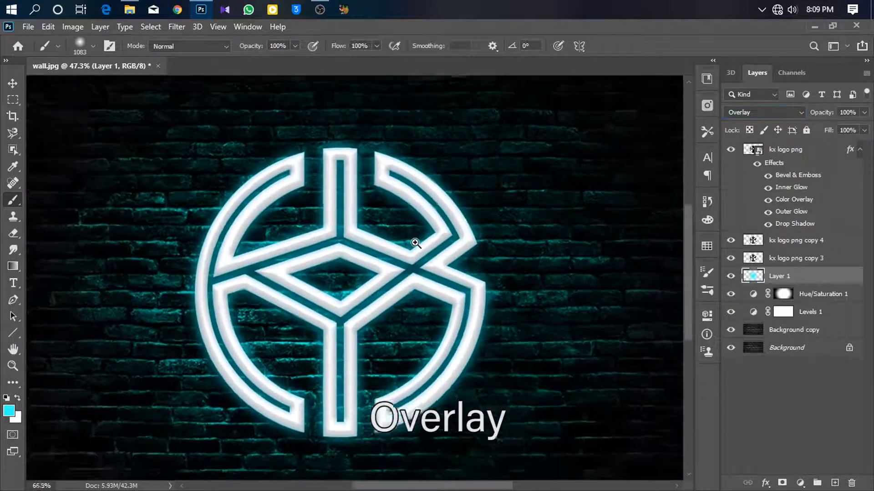
- Add another new empty layer above the cyan Overlay layer
{"action": "left_click", "coordinate": [827, 246]}
{"action": "left_click", "coordinate": [828, 263]}
{"action": "left_click", "coordinate": [830, 246]}
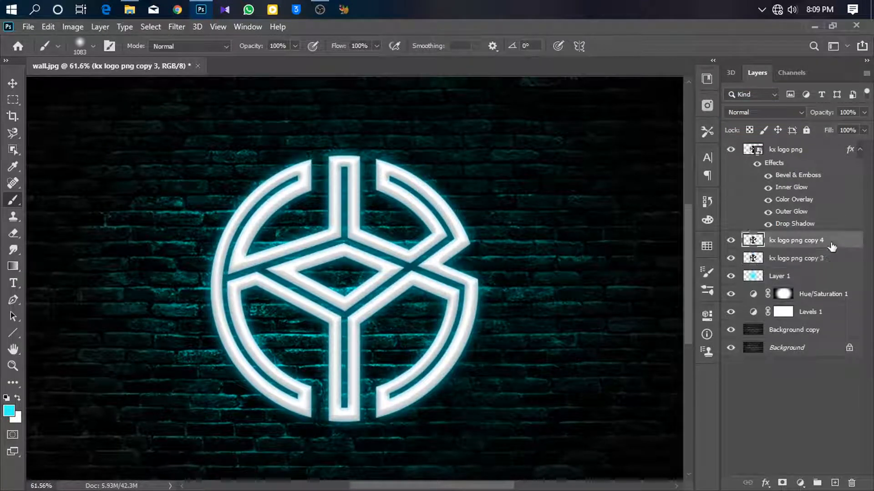
{"action": "left_click", "coordinate": [834, 268]}
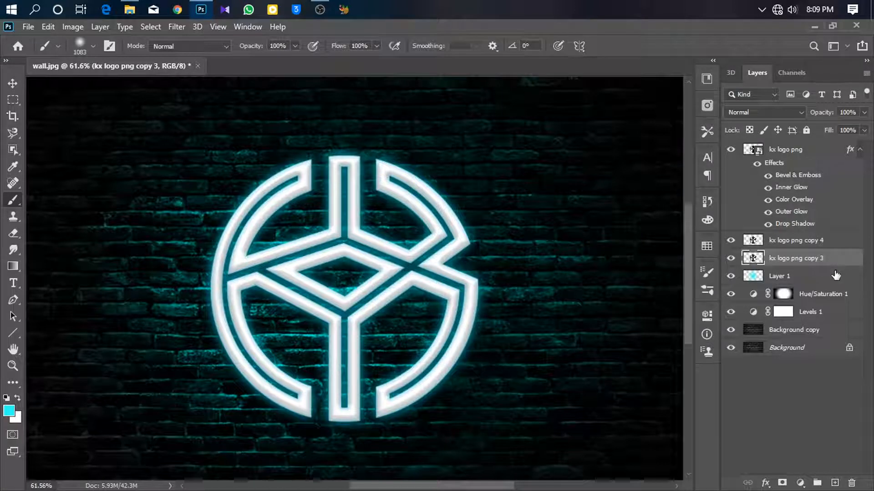
{"action": "left_click", "coordinate": [833, 277]}
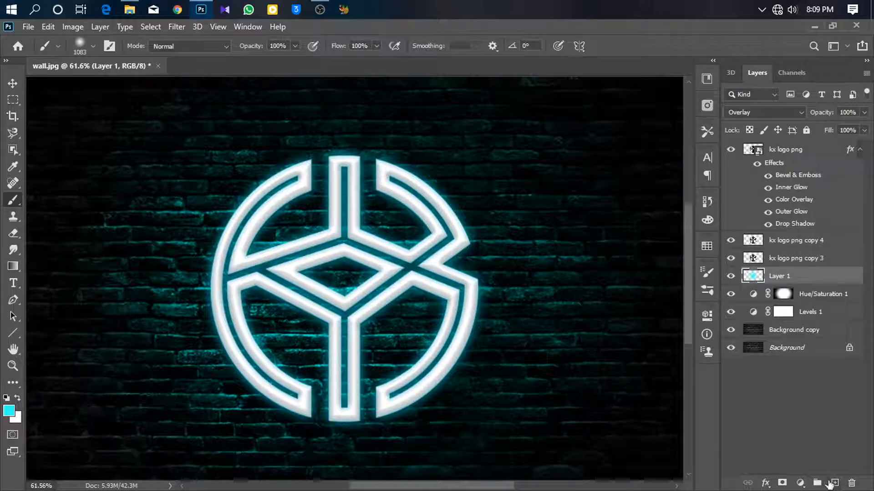
{"action": "left_click", "coordinate": [831, 483]}
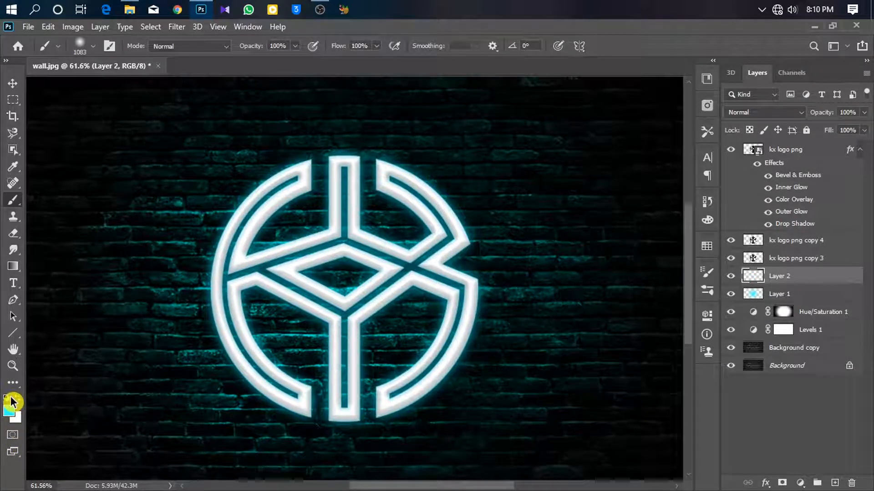
- Set the foreground colour to black, 000000, and switch to the Brush tool
{"action": "left_click", "coordinate": [11, 417]}
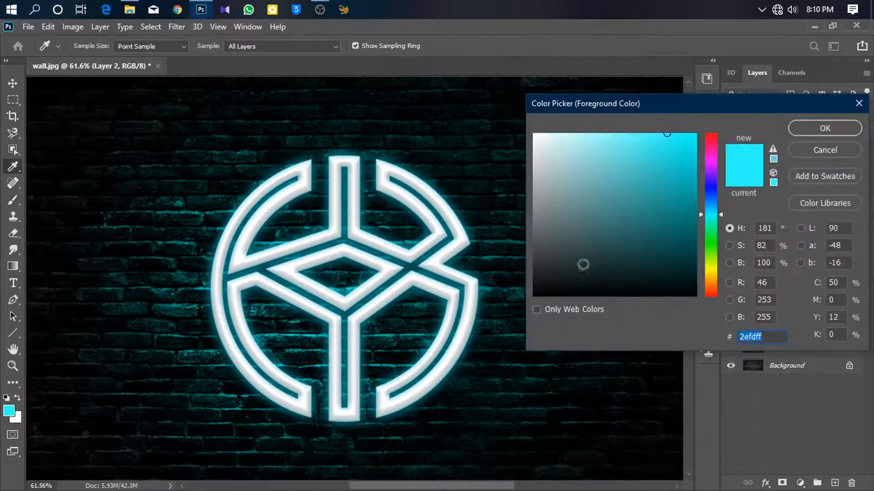
{"action": "type", "text": "000000"}
{"action": "left_click", "coordinate": [821, 130]}
{"action": "key", "text": "b"}
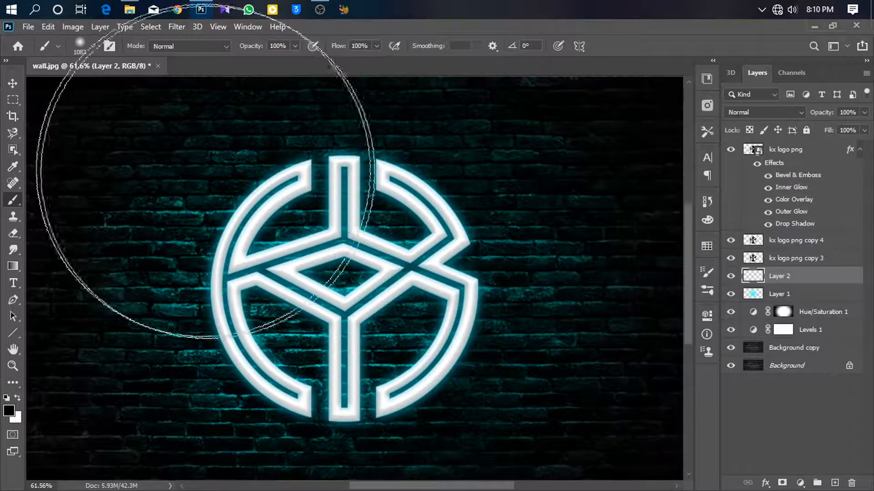
- Set brush opacity to 40% and paint black on the new layer inside and around the logo's strokes to darken the wall glow
{"action": "left_click", "coordinate": [282, 45]}
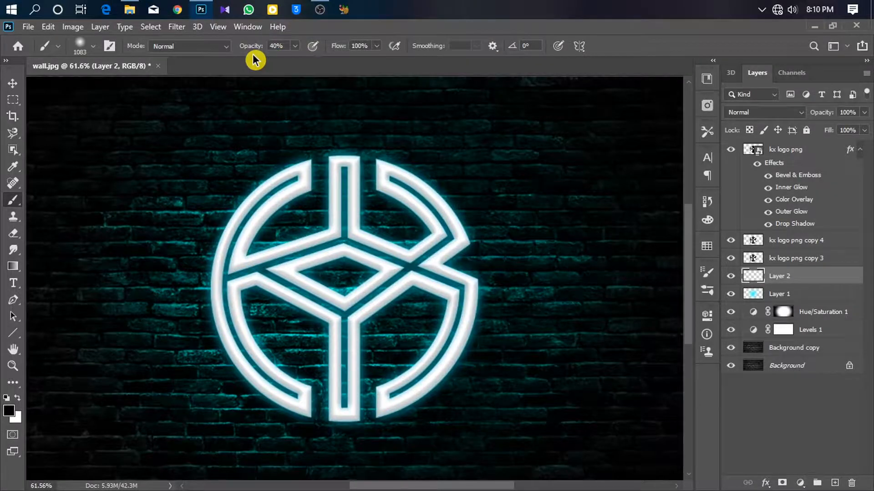
{"action": "left_click_drag", "start_coordinate": [250, 205], "coordinate": [289, 203]}
{"action": "left_click_drag", "start_coordinate": [386, 181], "coordinate": [169, 232]}
{"action": "mouse_move", "coordinate": [429, 213]}
{"action": "left_mouse_down"}
{"action": "mouse_move", "coordinate": [286, 239]}
{"action": "mouse_move", "coordinate": [293, 242]}
{"action": "left_mouse_up"}
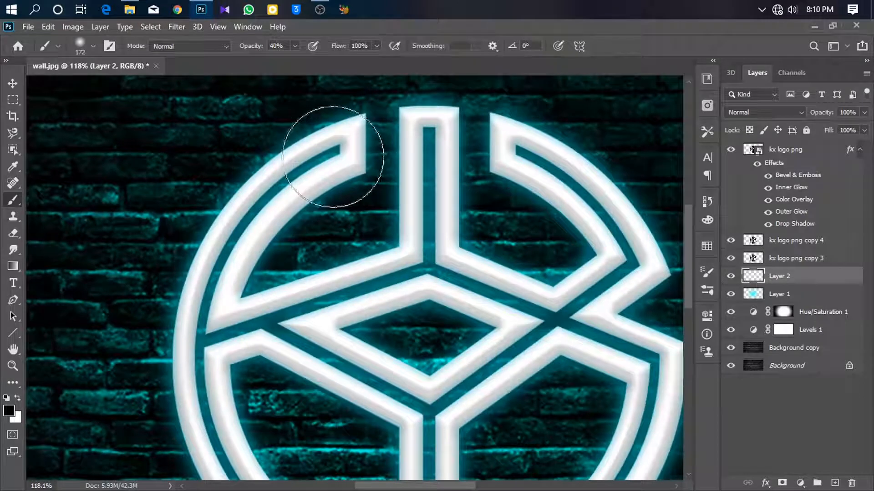
{"action": "left_click_drag", "start_coordinate": [338, 171], "coordinate": [326, 173]}
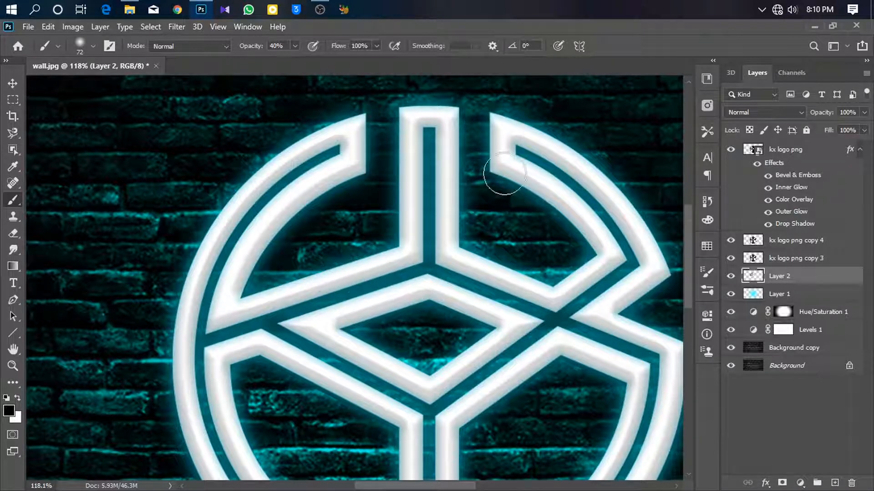
{"action": "mouse_move", "coordinate": [572, 311]}
{"action": "left_mouse_down"}
{"action": "mouse_move", "coordinate": [400, 205]}
{"action": "mouse_move", "coordinate": [421, 214]}
{"action": "left_mouse_up"}
{"action": "mouse_move", "coordinate": [336, 223]}
{"action": "left_mouse_down"}
{"action": "mouse_move", "coordinate": [405, 196]}
{"action": "mouse_move", "coordinate": [405, 206]}
{"action": "left_mouse_up"}
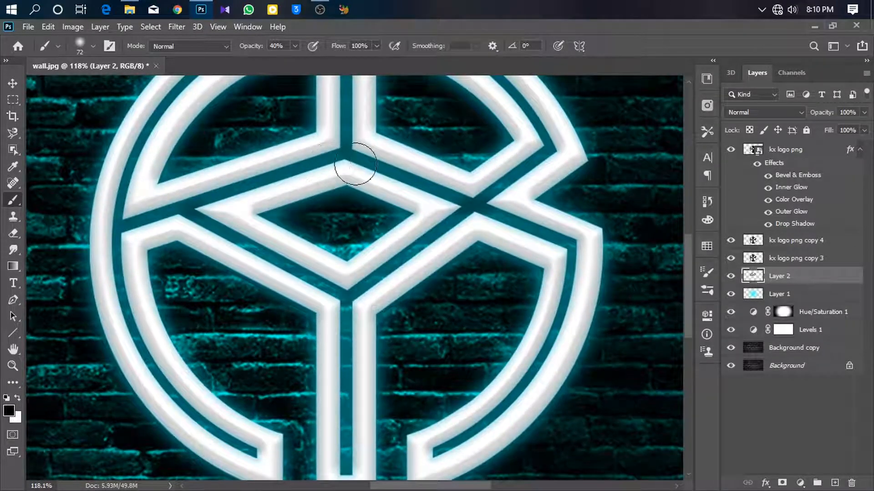
{"action": "left_click_drag", "start_coordinate": [279, 244], "coordinate": [336, 215]}
{"action": "mouse_move", "coordinate": [211, 202]}
{"action": "left_mouse_down"}
{"action": "mouse_move", "coordinate": [223, 198]}
{"action": "mouse_move", "coordinate": [243, 329]}
{"action": "mouse_move", "coordinate": [247, 322]}
{"action": "mouse_move", "coordinate": [263, 355]}
{"action": "mouse_move", "coordinate": [346, 417]}
{"action": "left_mouse_up"}
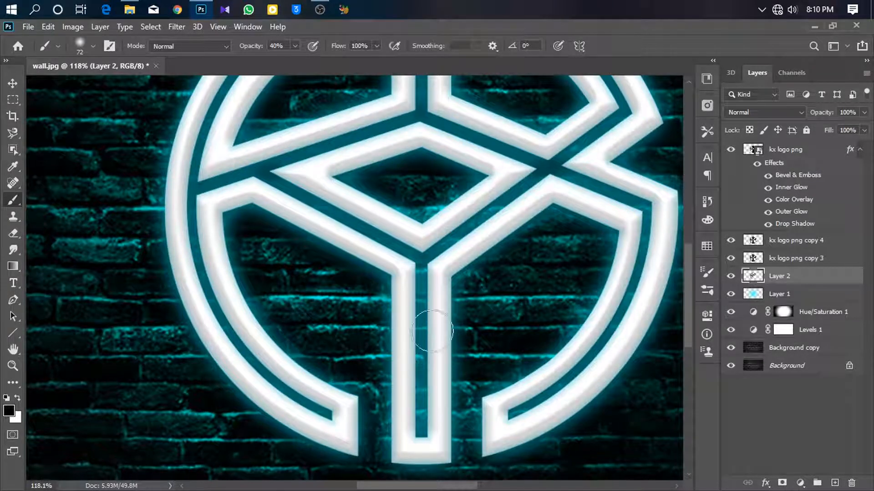
{"action": "mouse_move", "coordinate": [437, 387]}
{"action": "left_mouse_down"}
{"action": "mouse_move", "coordinate": [435, 408]}
{"action": "mouse_move", "coordinate": [407, 279]}
{"action": "mouse_move", "coordinate": [417, 443]}
{"action": "left_mouse_up"}
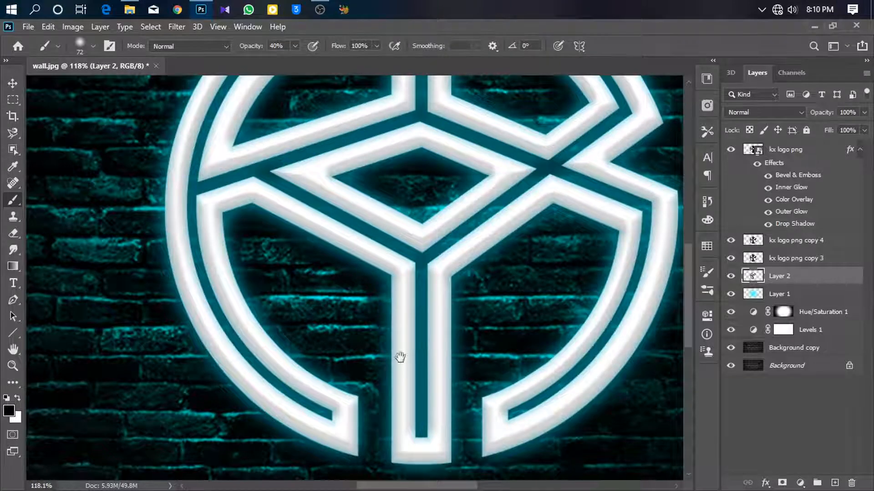
{"action": "left_click_drag", "start_coordinate": [418, 355], "coordinate": [311, 362]}
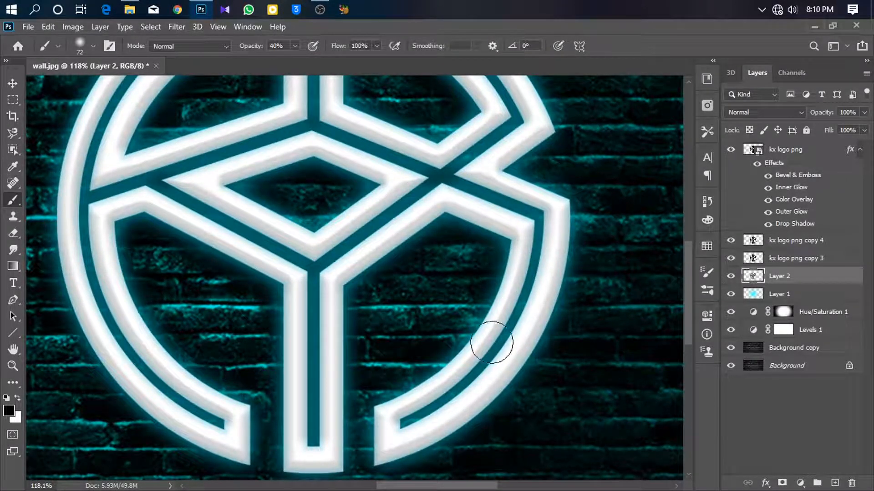
{"action": "mouse_move", "coordinate": [419, 414]}
{"action": "left_mouse_down"}
{"action": "mouse_move", "coordinate": [463, 217]}
{"action": "mouse_move", "coordinate": [577, 209]}
{"action": "left_mouse_up"}
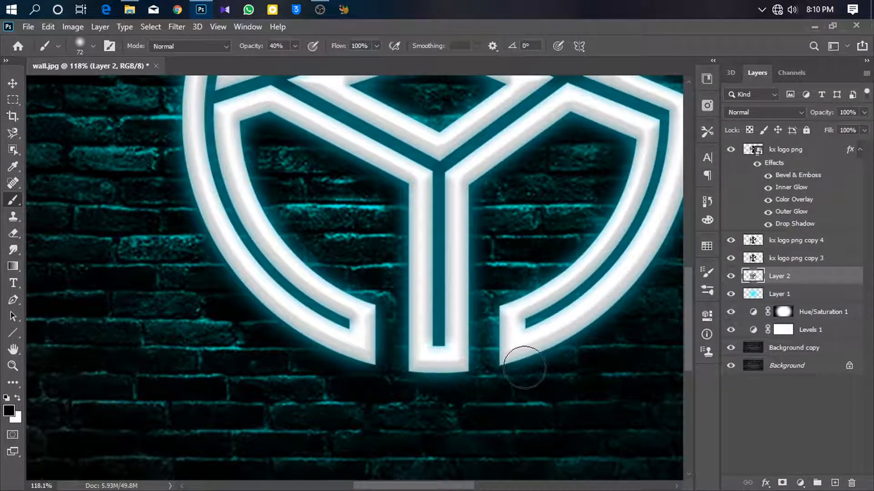
{"action": "left_click_drag", "start_coordinate": [582, 336], "coordinate": [392, 366]}
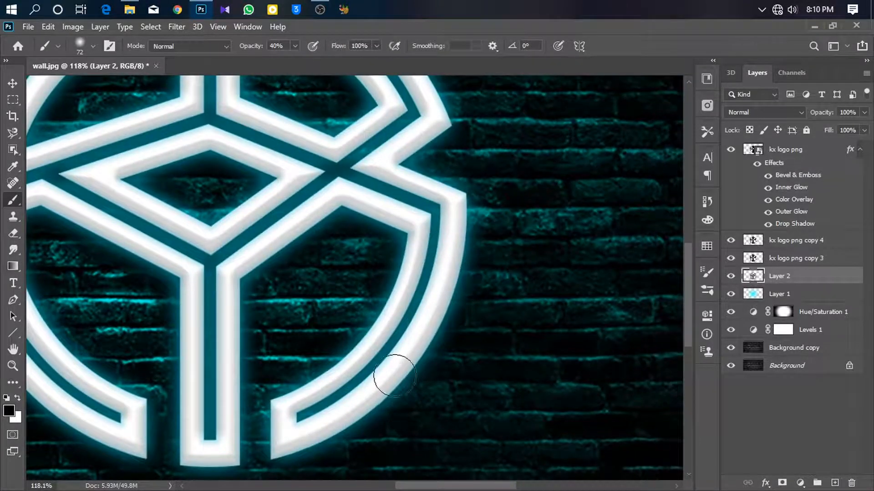
{"action": "mouse_move", "coordinate": [466, 319]}
{"action": "left_mouse_down"}
{"action": "mouse_move", "coordinate": [420, 332]}
{"action": "mouse_move", "coordinate": [388, 299]}
{"action": "left_mouse_up"}
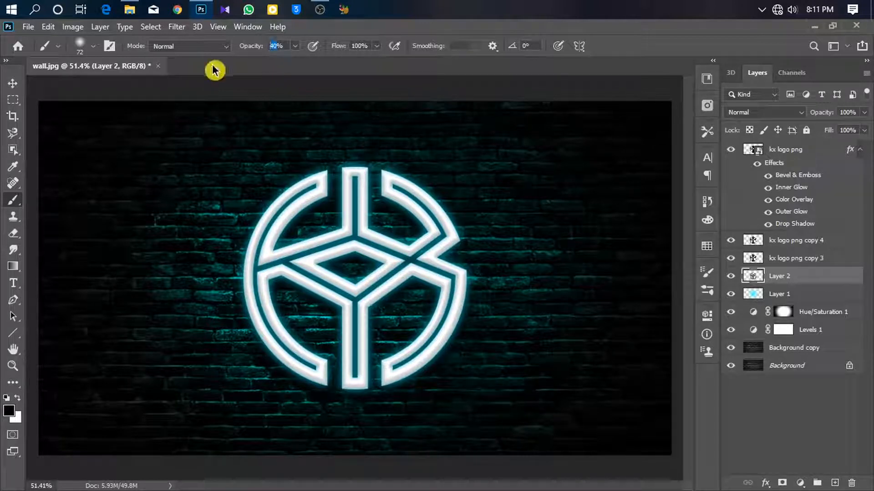
- Paint a few more black strokes near the logo center at 20% brush opacity
{"action": "left_click_drag", "start_coordinate": [300, 274], "coordinate": [310, 269]}
{"action": "mouse_move", "coordinate": [297, 180]}
{"action": "left_mouse_down"}
{"action": "mouse_move", "coordinate": [302, 136]}
{"action": "mouse_move", "coordinate": [315, 169]}
{"action": "left_mouse_up"}
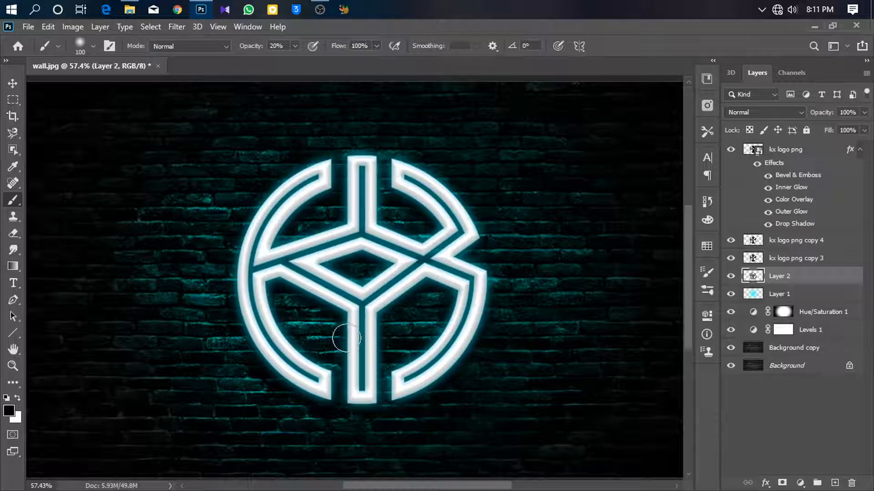
{"action": "scroll", "coordinate": [404, 359], "scroll_direction": "down", "scroll_amount": 3}
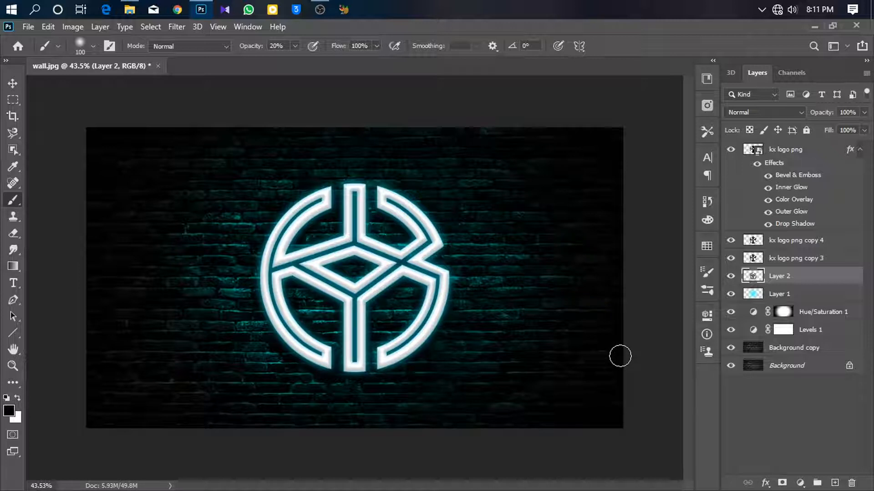
- Inspect the Hue/Saturation adjustment's mask and properties
{"action": "scroll", "coordinate": [444, 207], "scroll_direction": "up", "scroll_amount": 1}
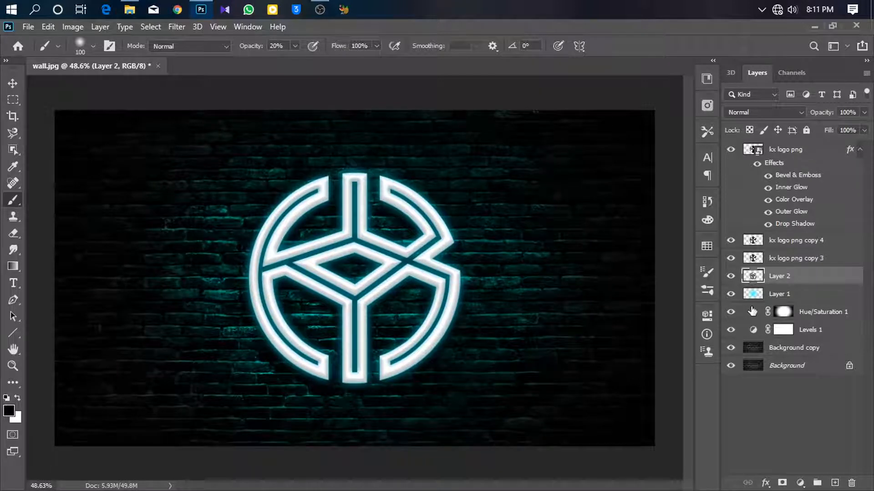
{"action": "left_click", "coordinate": [783, 312]}
{"action": "mouse_move", "coordinate": [618, 406]}
{"action": "left_mouse_down"}
{"action": "mouse_move", "coordinate": [634, 412]}
{"action": "mouse_move", "coordinate": [624, 409]}
{"action": "left_mouse_up"}
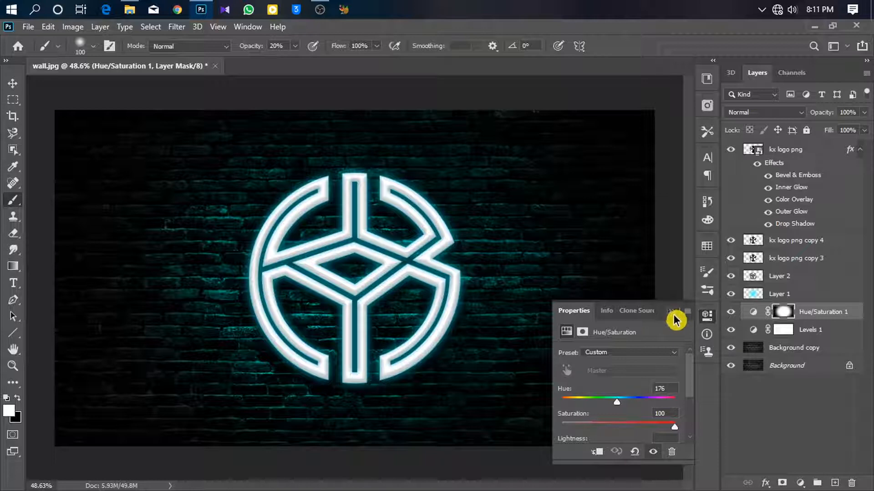
{"action": "left_click", "coordinate": [674, 313]}
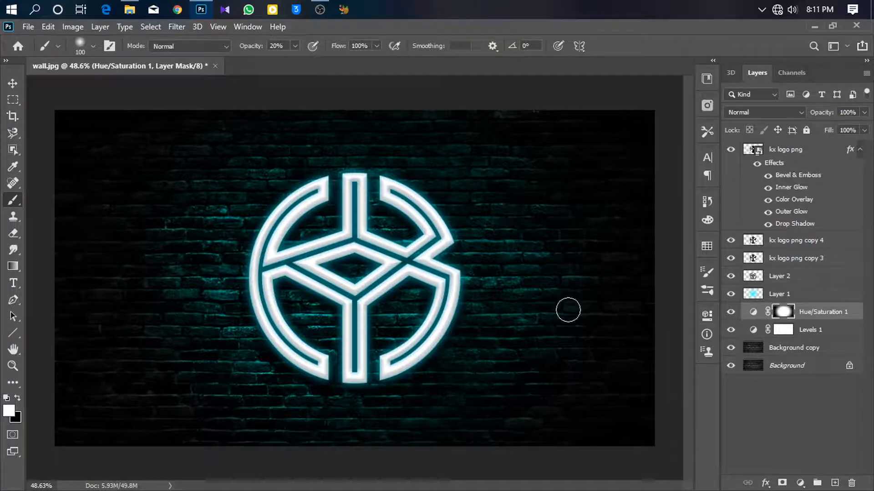
{"action": "left_click_drag", "start_coordinate": [391, 217], "coordinate": [407, 230]}
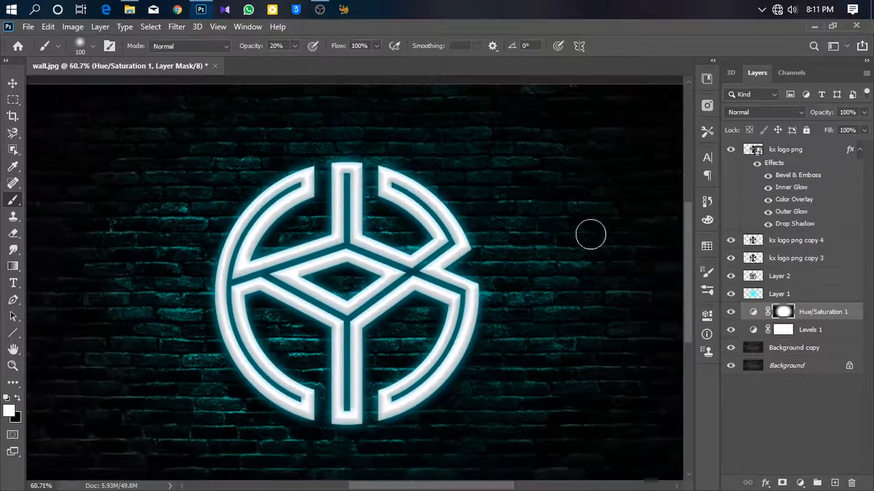
- Add a new empty layer above the logo layer and set the foreground colour to white, ffffff
{"action": "left_click", "coordinate": [825, 151]}
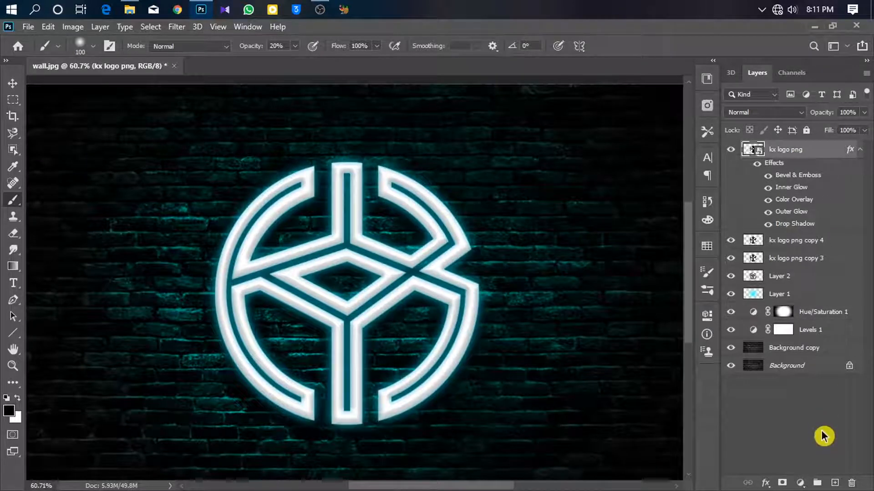
{"action": "left_click", "coordinate": [834, 482]}
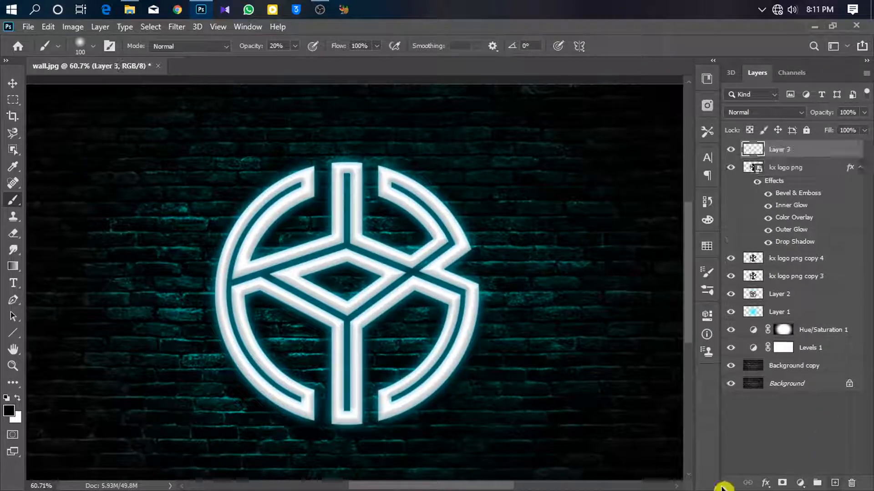
{"action": "left_click", "coordinate": [9, 407]}
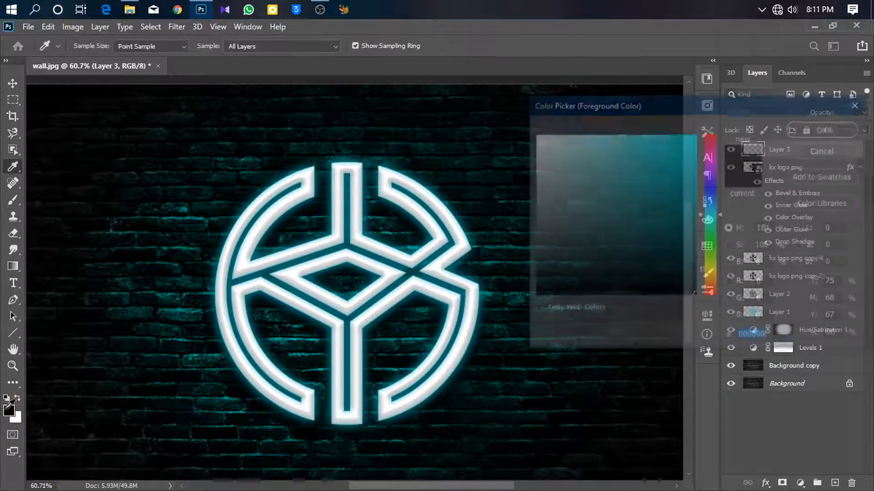
{"action": "left_click_drag", "start_coordinate": [550, 216], "coordinate": [528, 84]}
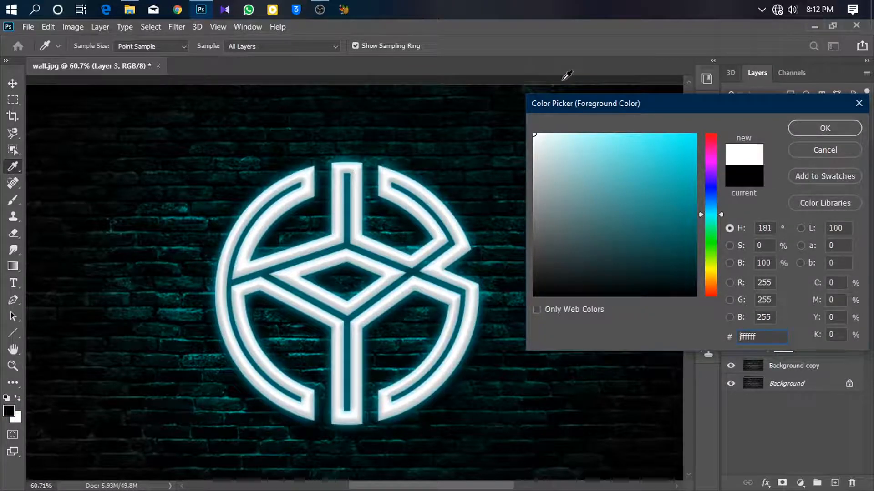
{"action": "left_click", "coordinate": [819, 129]}
- Enlarge the brush to about 360 px and paint white across the logo on the new layer
{"action": "left_click_drag", "start_coordinate": [345, 203], "coordinate": [405, 204]}
{"action": "mouse_move", "coordinate": [293, 203]}
{"action": "left_mouse_down"}
{"action": "mouse_move", "coordinate": [242, 274]}
{"action": "mouse_move", "coordinate": [262, 376]}
{"action": "mouse_move", "coordinate": [306, 405]}
{"action": "mouse_move", "coordinate": [362, 406]}
{"action": "mouse_move", "coordinate": [325, 301]}
{"action": "mouse_move", "coordinate": [322, 250]}
{"action": "mouse_move", "coordinate": [348, 197]}
{"action": "mouse_move", "coordinate": [356, 290]}
{"action": "mouse_move", "coordinate": [434, 236]}
{"action": "mouse_move", "coordinate": [415, 212]}
{"action": "mouse_move", "coordinate": [457, 328]}
{"action": "mouse_move", "coordinate": [450, 363]}
{"action": "mouse_move", "coordinate": [380, 394]}
{"action": "mouse_move", "coordinate": [270, 405]}
{"action": "mouse_move", "coordinate": [210, 346]}
{"action": "mouse_move", "coordinate": [233, 238]}
{"action": "mouse_move", "coordinate": [279, 201]}
{"action": "mouse_move", "coordinate": [350, 178]}
{"action": "mouse_move", "coordinate": [405, 190]}
{"action": "mouse_move", "coordinate": [458, 237]}
{"action": "mouse_move", "coordinate": [469, 301]}
{"action": "left_mouse_up"}
- Set the white-painted layer's blend mode to Soft Light and its opacity to 34%
{"action": "left_click", "coordinate": [774, 113]}
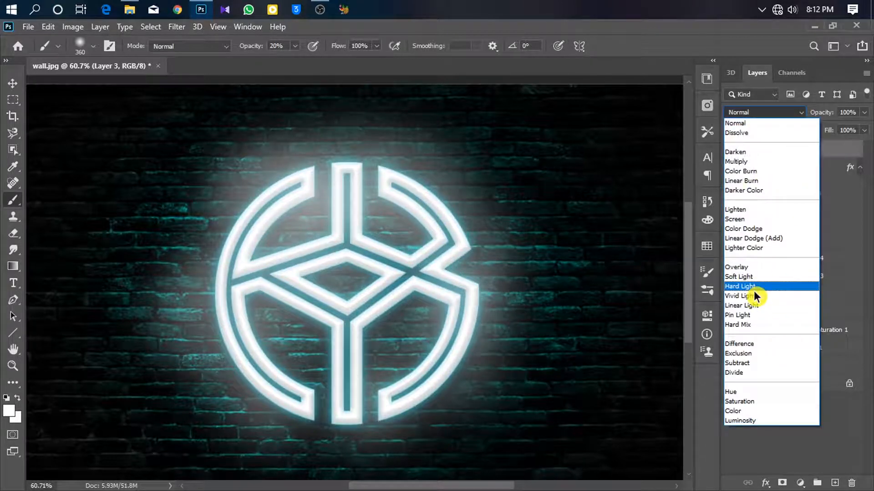
{"action": "left_click", "coordinate": [740, 277]}
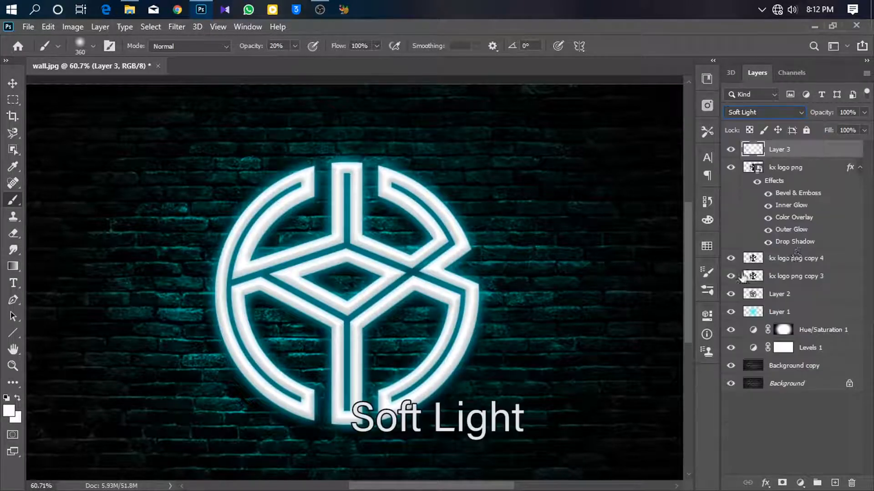
{"action": "left_click", "coordinate": [864, 113]}
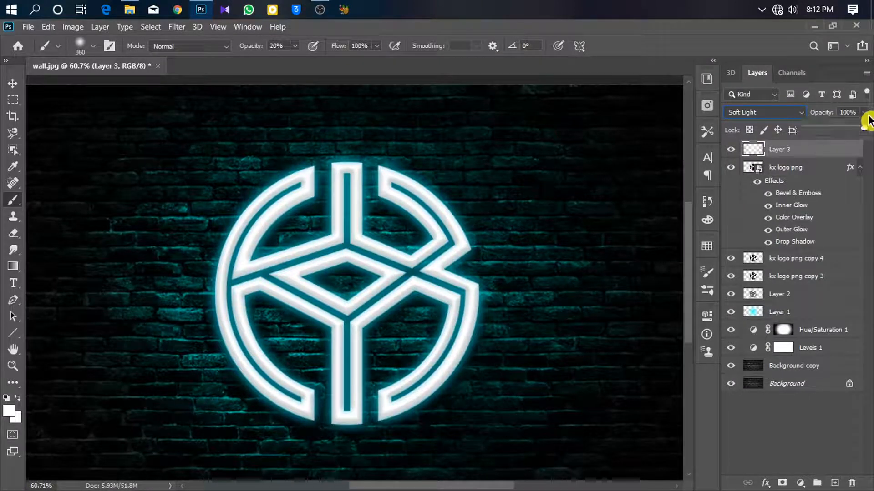
{"action": "left_click_drag", "start_coordinate": [865, 121], "coordinate": [831, 133]}
- Add another new empty layer directly above the cyan Overlay layer
{"action": "left_click", "coordinate": [718, 426]}
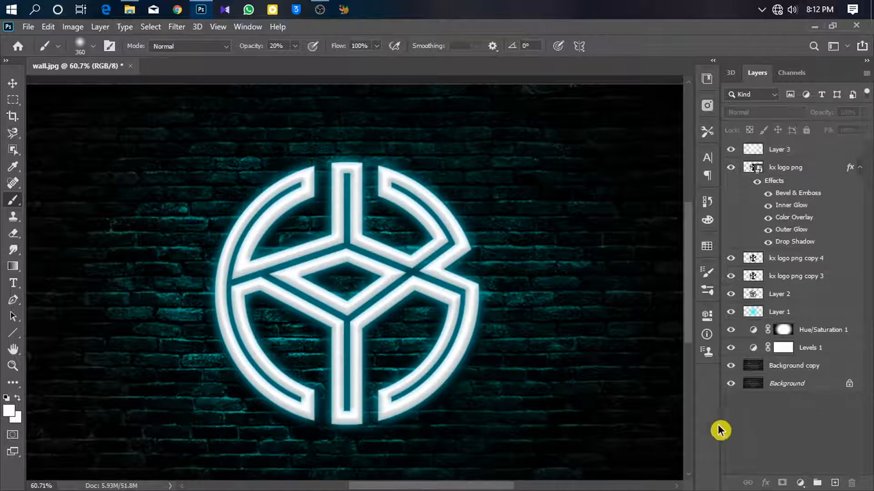
{"action": "left_click_drag", "start_coordinate": [503, 252], "coordinate": [481, 259]}
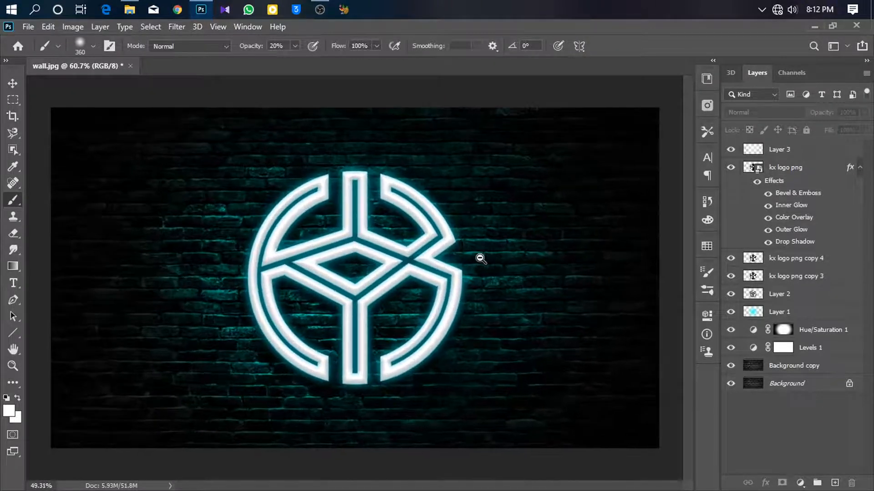
{"action": "left_click", "coordinate": [842, 152]}
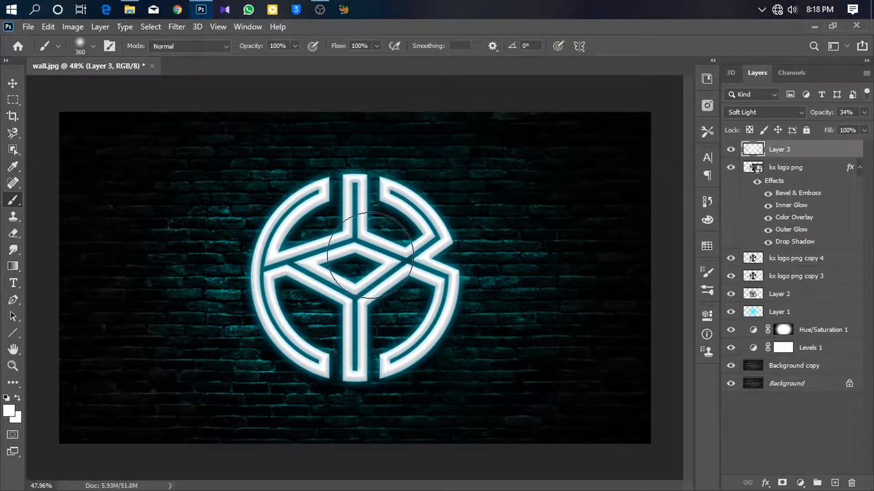
{"action": "left_click", "coordinate": [826, 298]}
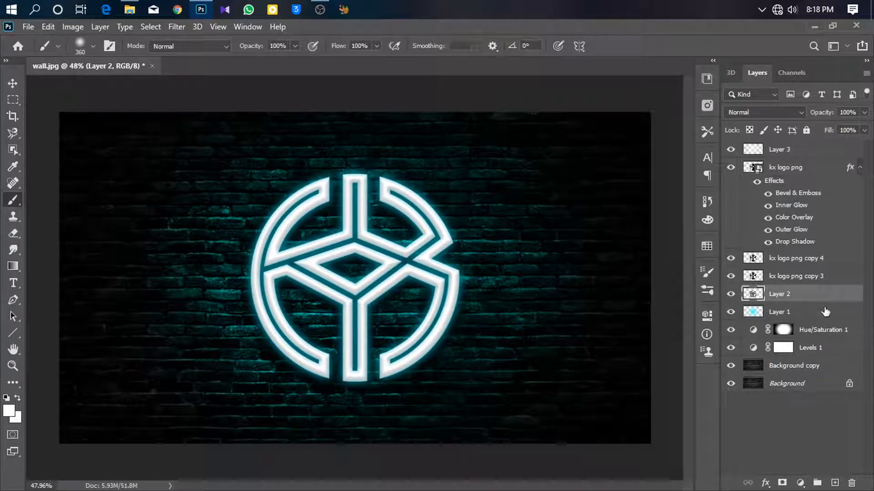
{"action": "left_click", "coordinate": [826, 311]}
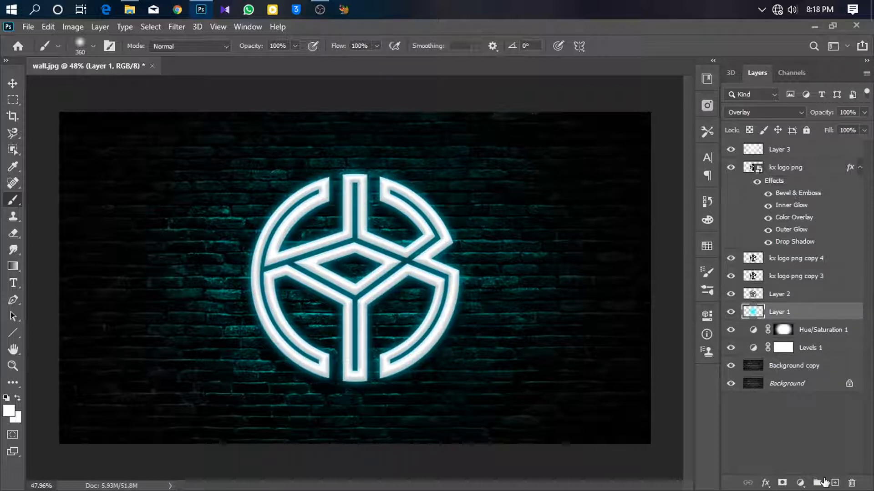
{"action": "left_click", "coordinate": [833, 484]}
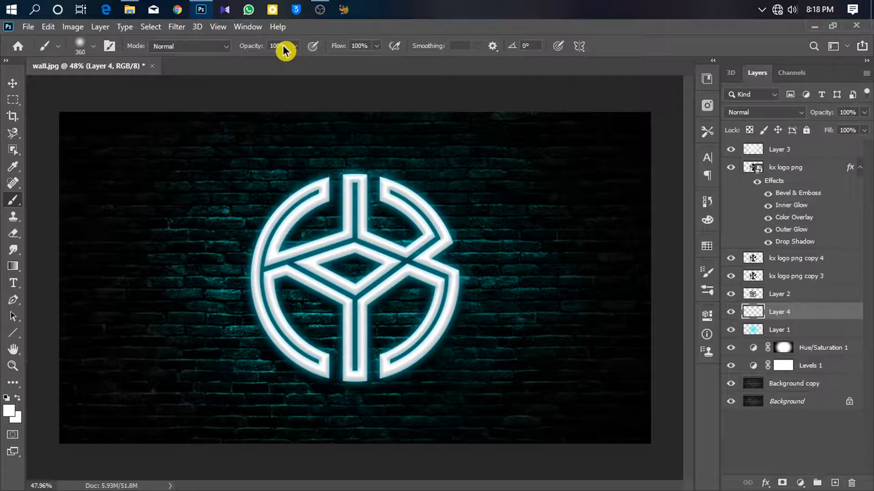
- Paint white with a brush about 606 px over the logo's upper-left area and set the layer to Overlay
{"action": "mouse_move", "coordinate": [316, 230]}
{"action": "left_mouse_down"}
{"action": "mouse_move", "coordinate": [353, 242]}
{"action": "mouse_move", "coordinate": [343, 237]}
{"action": "left_mouse_up"}
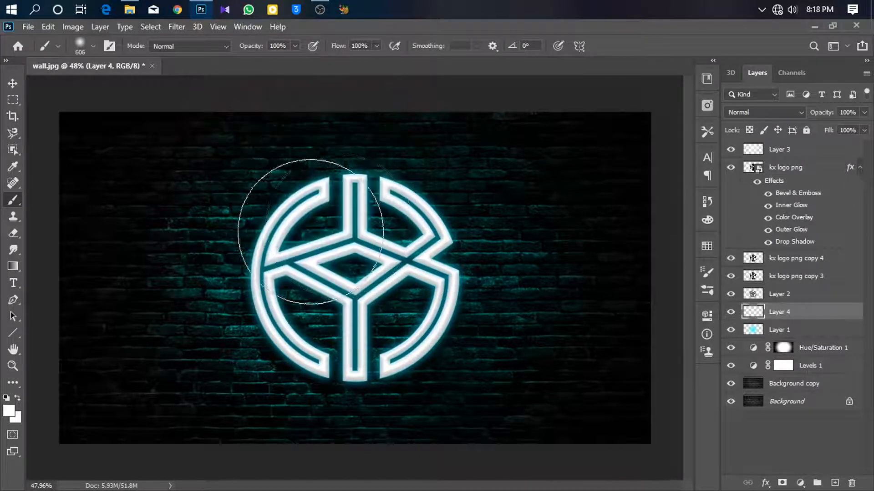
{"action": "left_click", "coordinate": [310, 225]}
{"action": "mouse_move", "coordinate": [288, 280]}
{"action": "left_mouse_down"}
{"action": "mouse_move", "coordinate": [341, 361]}
{"action": "mouse_move", "coordinate": [409, 296]}
{"action": "mouse_move", "coordinate": [359, 195]}
{"action": "left_mouse_up"}
{"action": "left_click", "coordinate": [764, 112]}
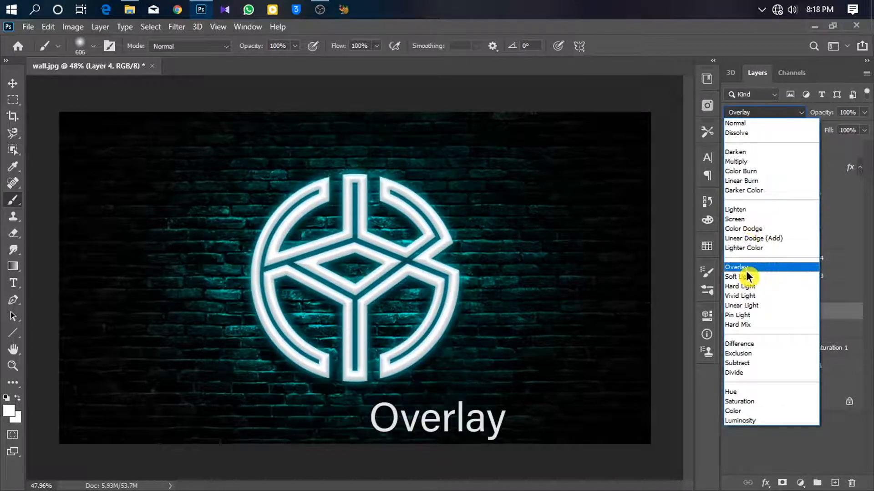
{"action": "left_click", "coordinate": [747, 271]}
- Stamp all visible layers into a new merged layer at the top of the stack
{"action": "left_click_drag", "start_coordinate": [364, 248], "coordinate": [374, 268]}
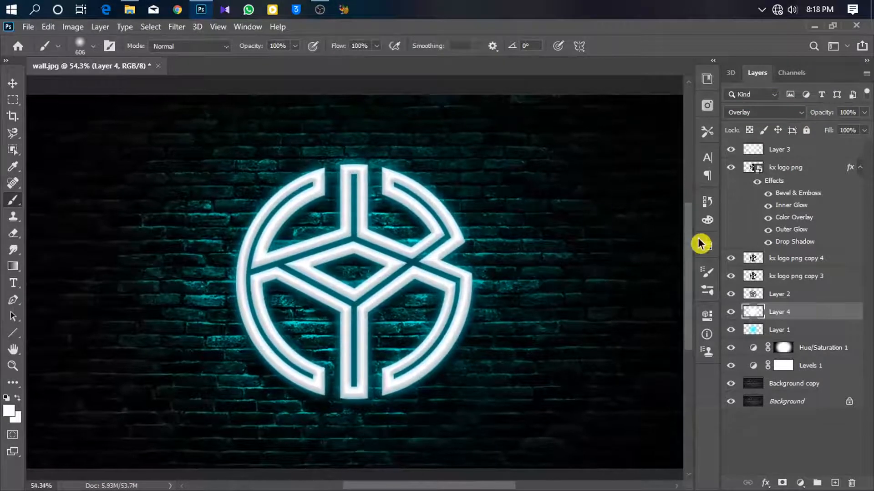
{"action": "left_click", "coordinate": [831, 146]}
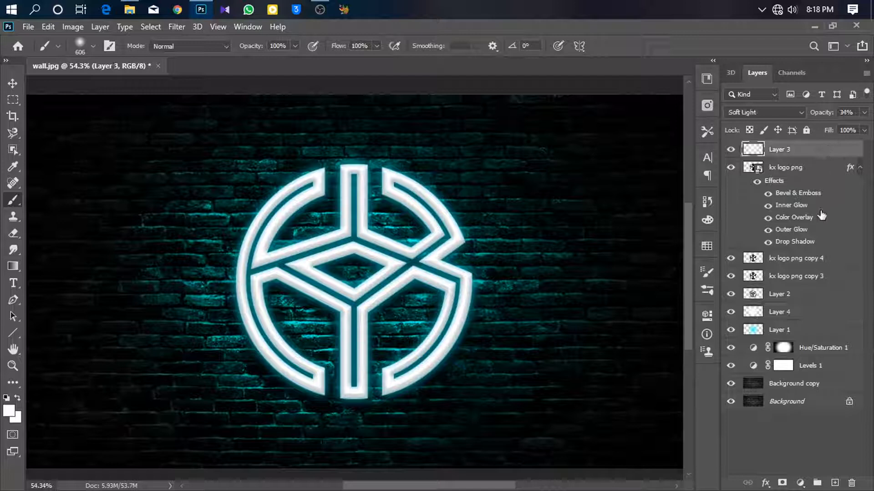
{"action": "key", "text": "ctrl+shift+alt+e"}
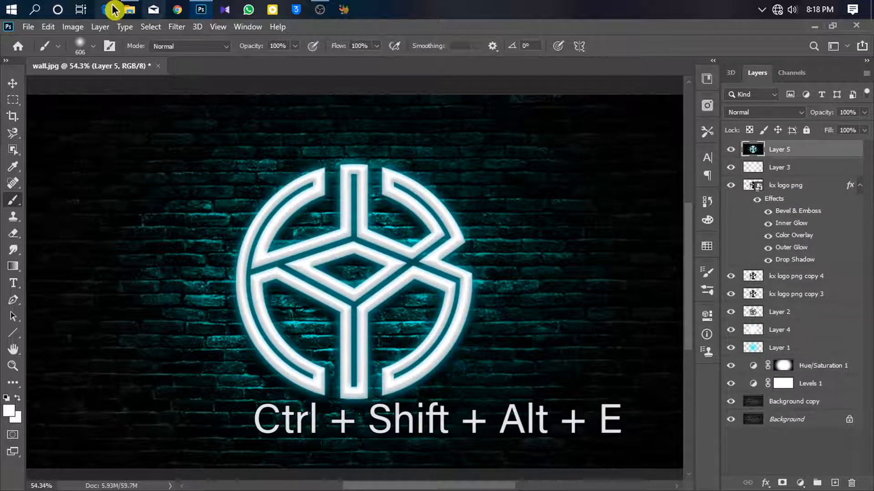
- Open Camera Raw Filter and set Temperature -13, Contrast +21, Highlights -9, Shadows -5, Whites +41
{"action": "left_click", "coordinate": [175, 27]}
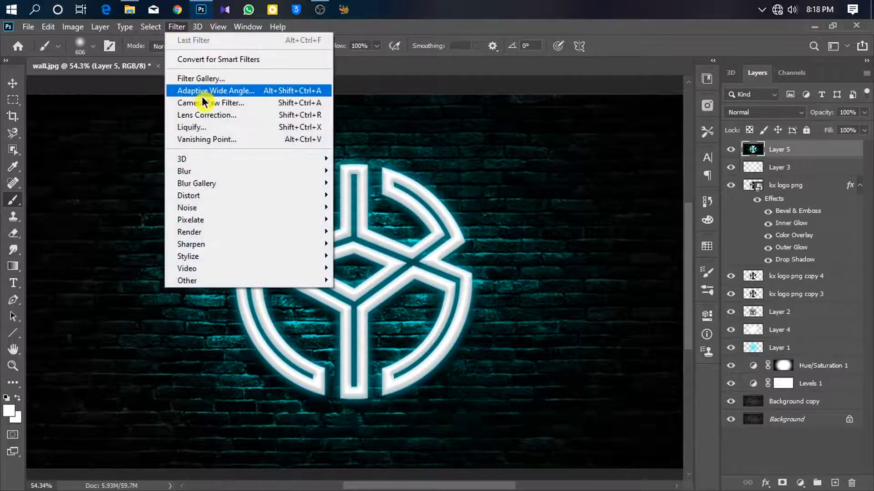
{"action": "left_click", "coordinate": [204, 106]}
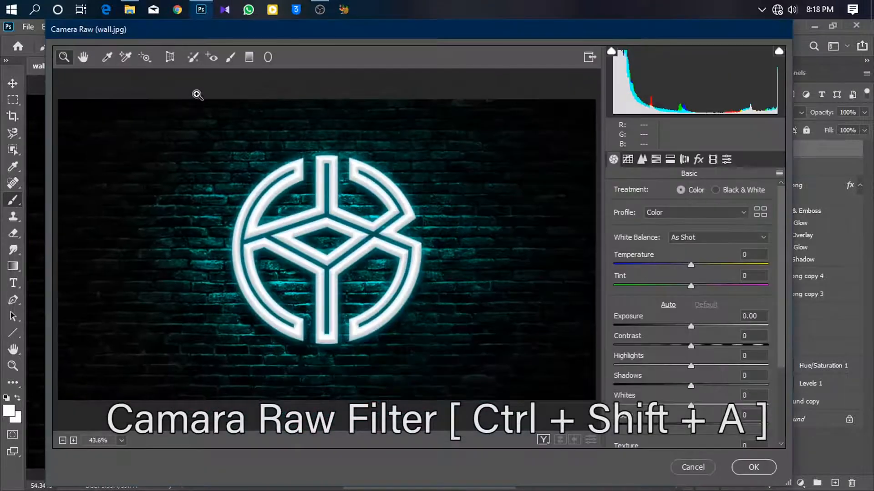
{"action": "left_click_drag", "start_coordinate": [687, 264], "coordinate": [680, 267]}
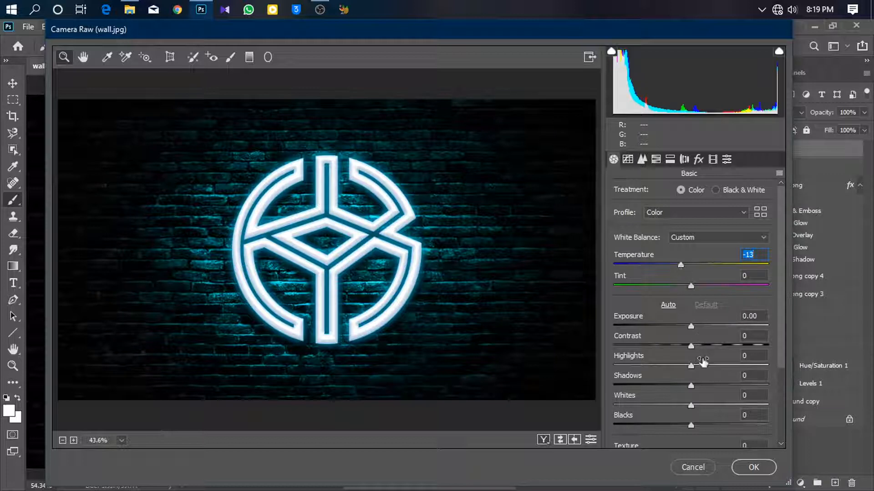
{"action": "left_click_drag", "start_coordinate": [702, 348], "coordinate": [681, 368]}
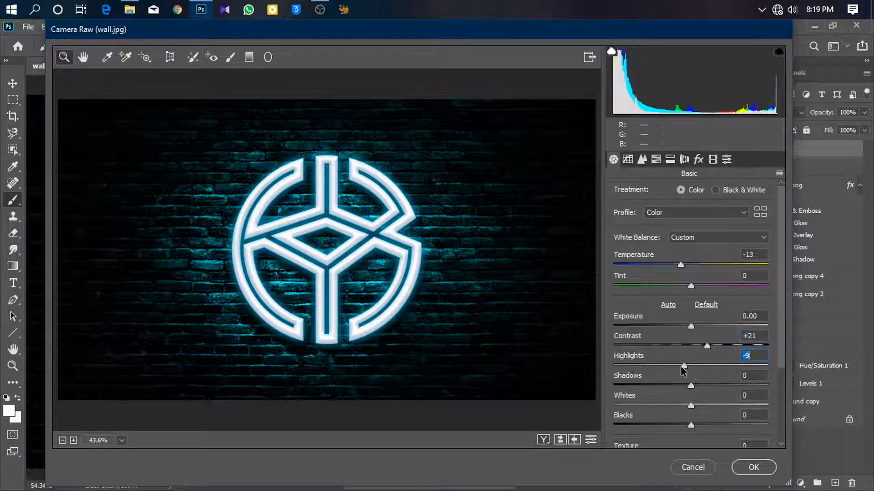
{"action": "left_click_drag", "start_coordinate": [711, 412], "coordinate": [721, 404]}
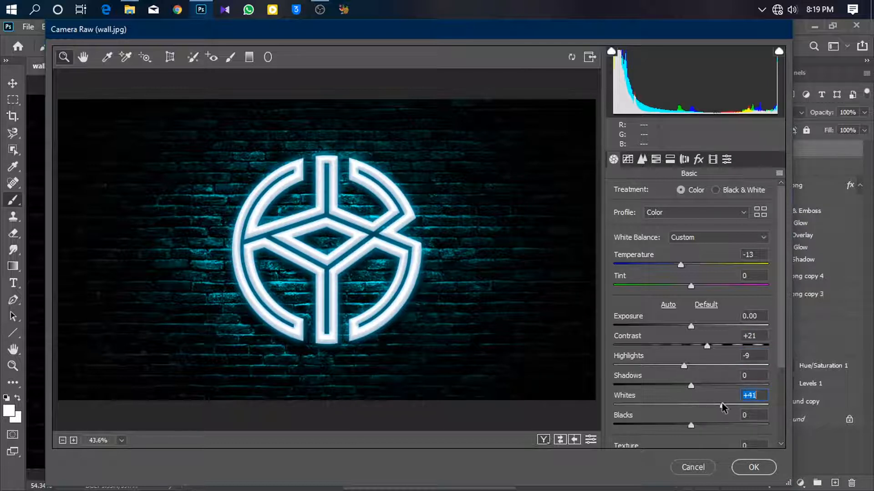
{"action": "left_click", "coordinate": [675, 385]}
{"action": "left_click_drag", "start_coordinate": [676, 386], "coordinate": [687, 386]}
- Set Texture to +13 and Vibrance to +8 in Camera Raw
{"action": "left_click", "coordinate": [689, 426]}
{"action": "scroll", "coordinate": [715, 396], "scroll_direction": "down", "scroll_amount": 3}
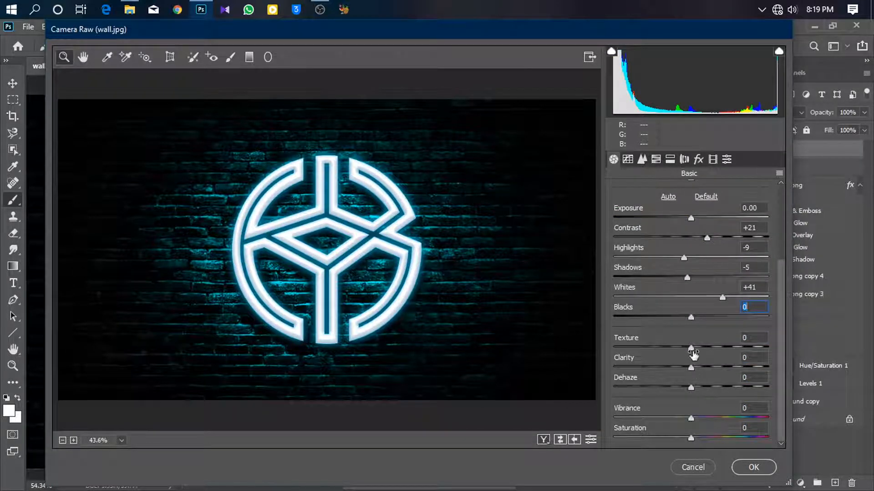
{"action": "left_click_drag", "start_coordinate": [693, 348], "coordinate": [699, 348]}
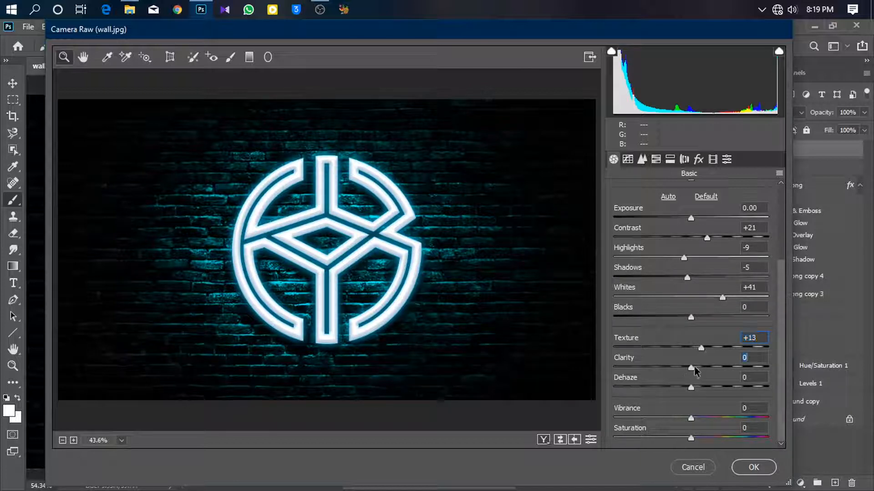
{"action": "left_click", "coordinate": [697, 418]}
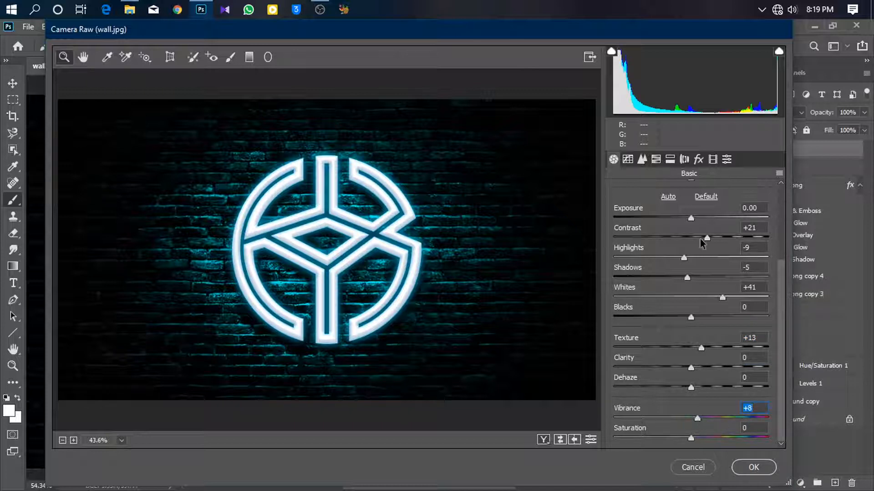
- Set the Calibration Blue Primary Hue to -44
{"action": "left_click", "coordinate": [685, 159]}
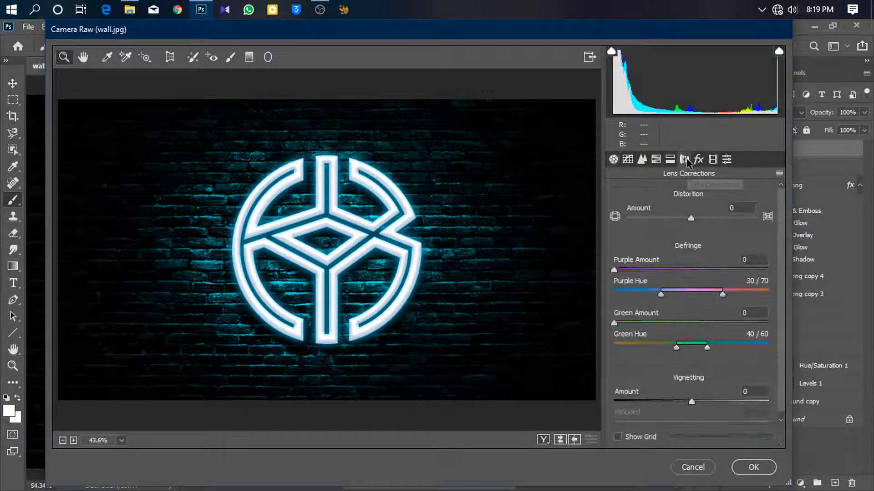
{"action": "left_click", "coordinate": [713, 160]}
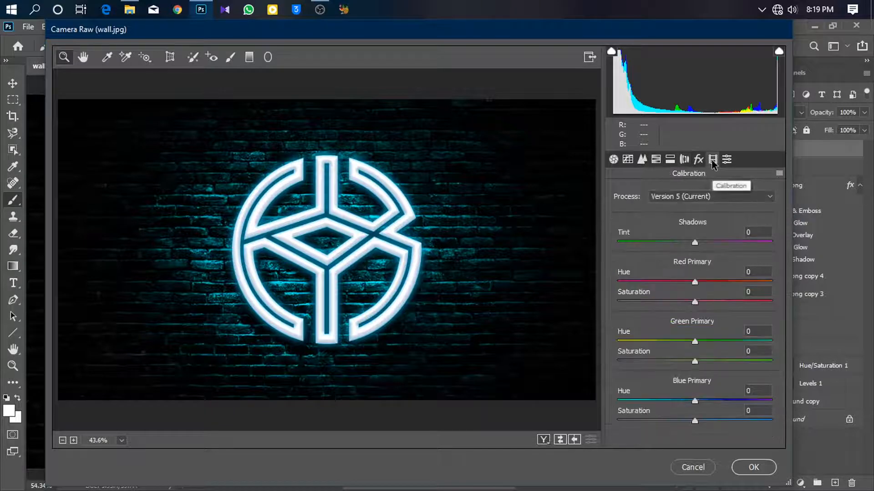
{"action": "left_click_drag", "start_coordinate": [678, 403], "coordinate": [662, 404]}
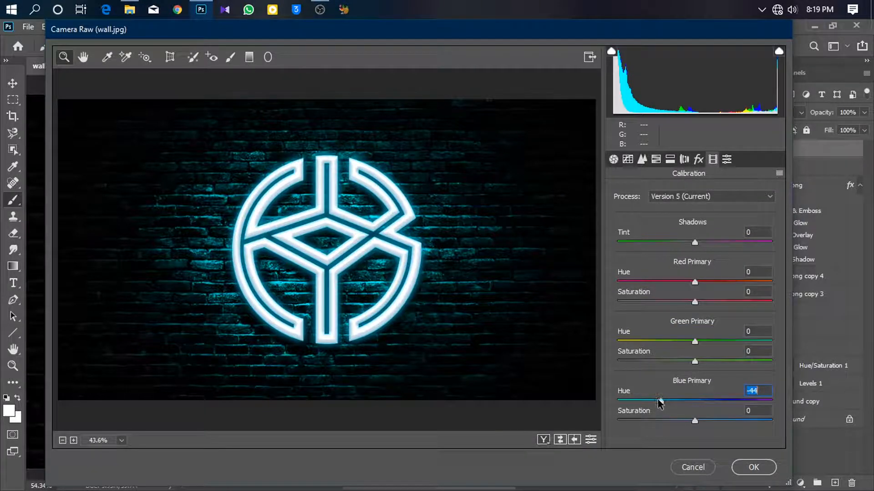
- Set the parametric Tone Curve Highlights to -17
{"action": "left_click", "coordinate": [629, 160]}
{"action": "scroll", "coordinate": [682, 337], "scroll_direction": "down", "scroll_amount": 1}
{"action": "left_click_drag", "start_coordinate": [699, 380], "coordinate": [665, 380]}
{"action": "left_click", "coordinate": [695, 379]}
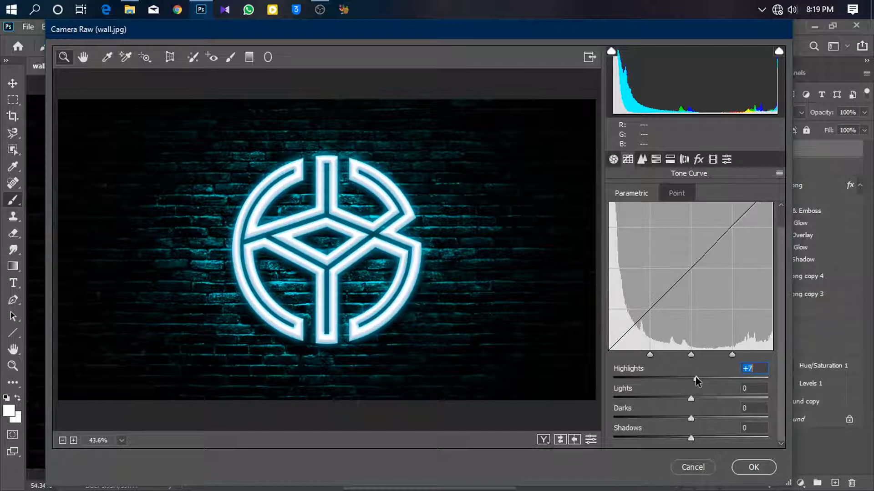
{"action": "left_click", "coordinate": [678, 379]}
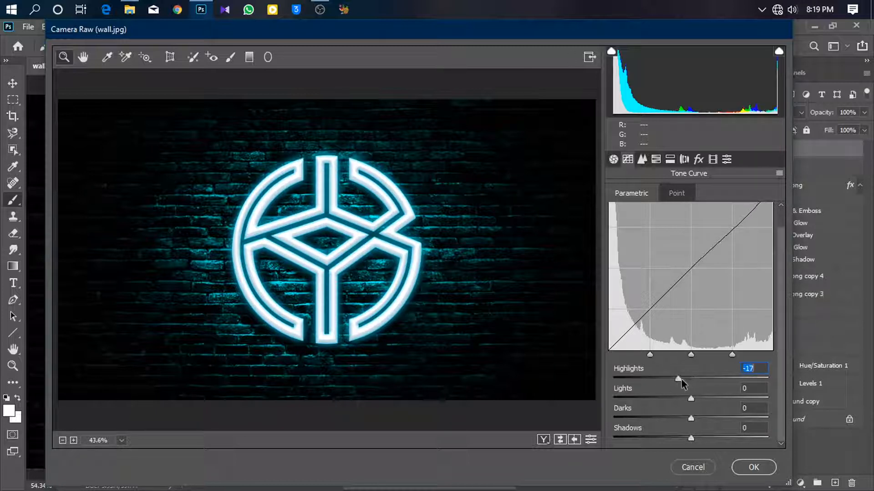
- Set the Tone Curve Lights to +14 and Highlights to -49, then apply the Camera Raw Filter
{"action": "left_click", "coordinate": [706, 399]}
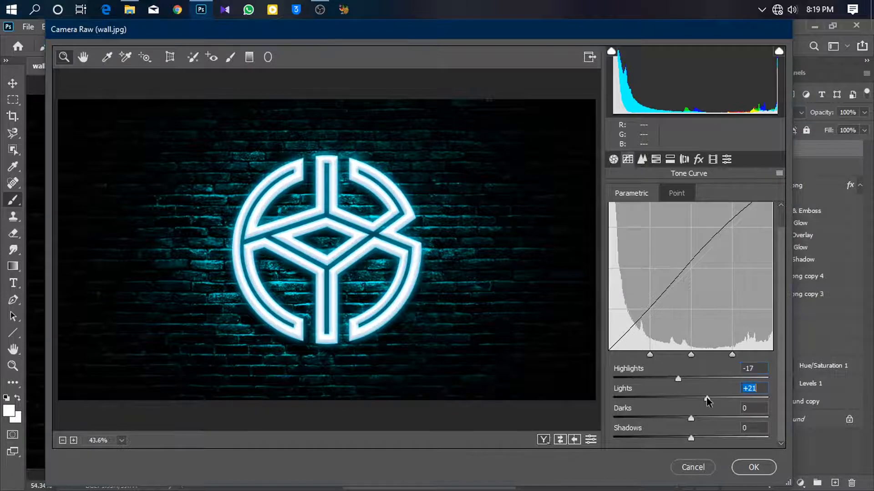
{"action": "left_click_drag", "start_coordinate": [706, 399], "coordinate": [703, 399]}
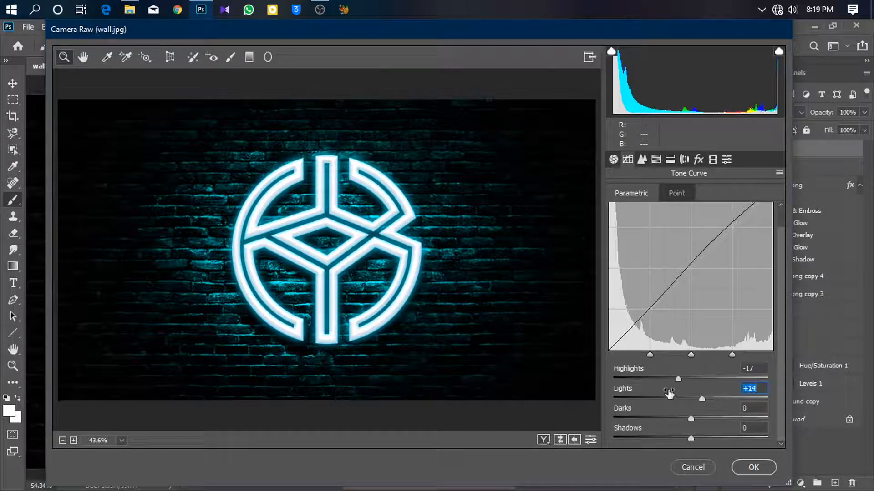
{"action": "left_click", "coordinate": [654, 379]}
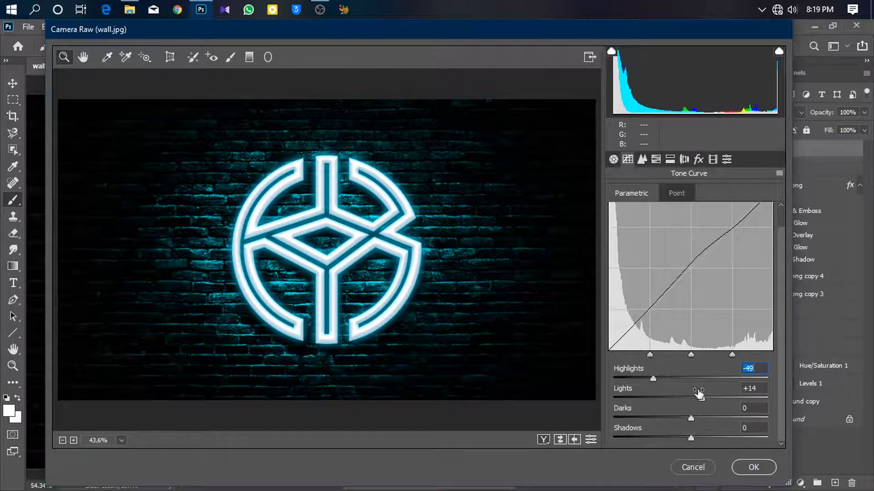
{"action": "left_click", "coordinate": [754, 467]}
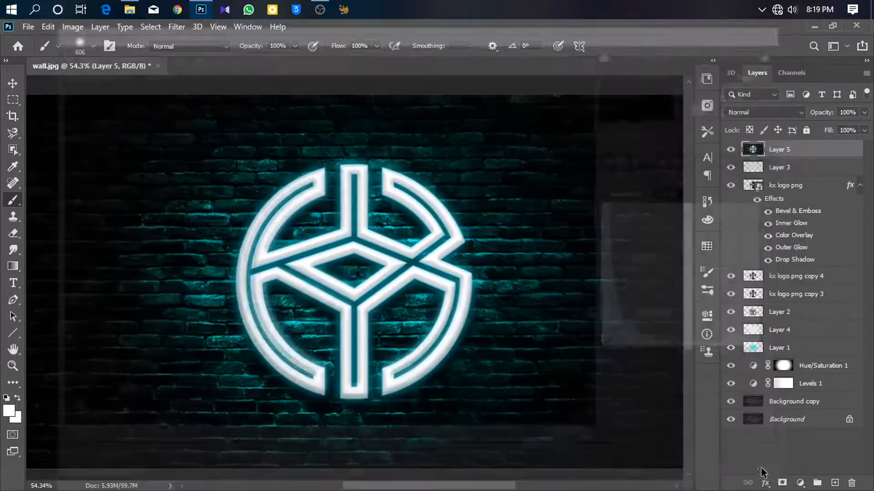
- Drag the Dust image from the Images folder onto the canvas and scale it down slightly before committing
{"action": "scroll", "coordinate": [454, 273], "scroll_direction": "down", "scroll_amount": 3}
{"action": "scroll", "coordinate": [454, 273], "scroll_direction": "up", "scroll_amount": 2}
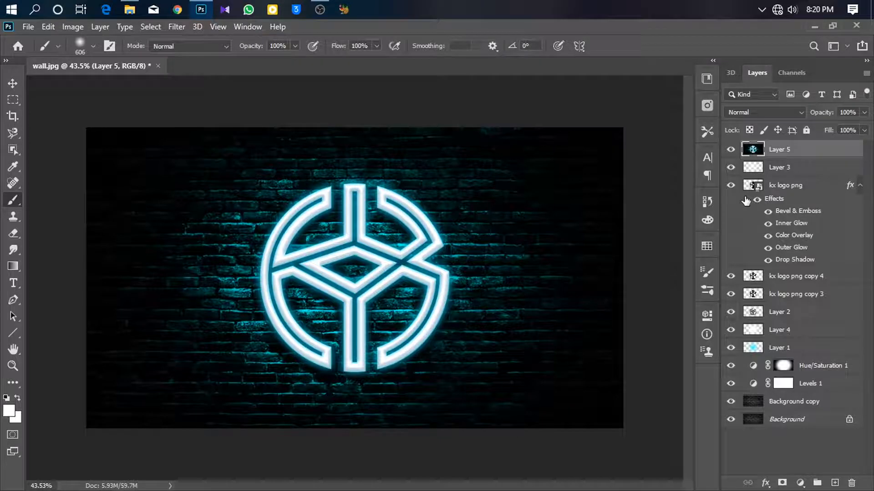
{"action": "left_click", "coordinate": [130, 9]}
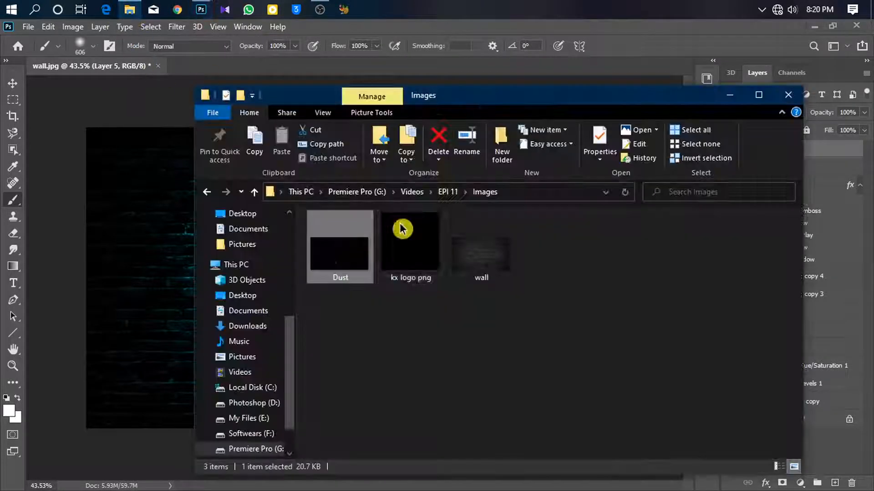
{"action": "left_click_drag", "start_coordinate": [347, 253], "coordinate": [162, 273]}
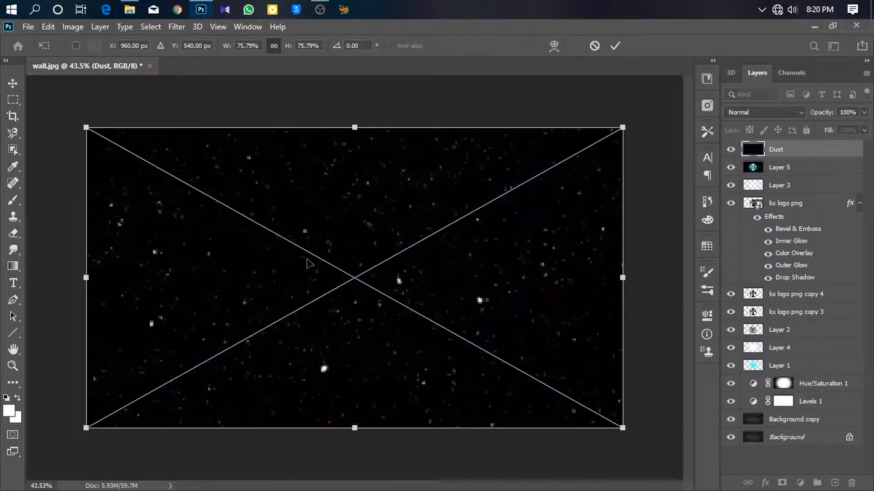
{"action": "mouse_move", "coordinate": [623, 127]}
{"action": "left_mouse_down"}
{"action": "mouse_move", "coordinate": [564, 177]}
{"action": "mouse_move", "coordinate": [578, 174]}
{"action": "left_mouse_up"}
{"action": "key", "text": "Return"}
- Switch to the Brush tool and set the Dust layer's blend mode to Screen
{"action": "key", "text": "b"}
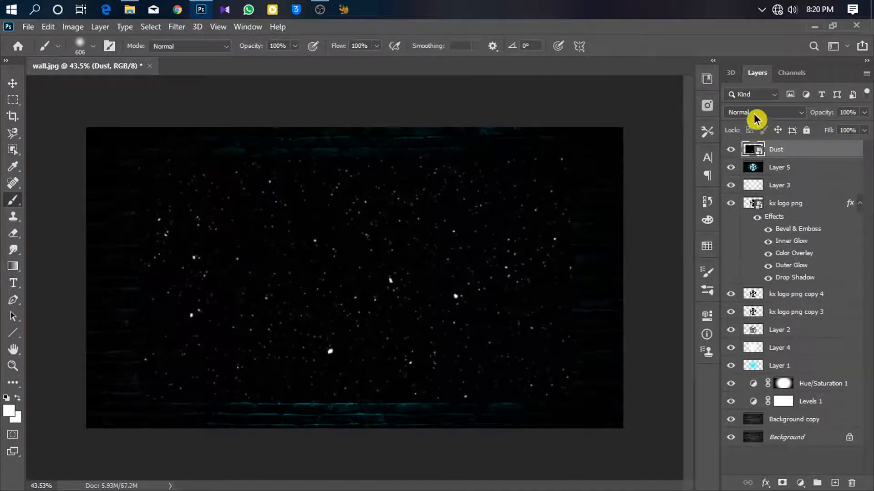
{"action": "left_click", "coordinate": [756, 114]}
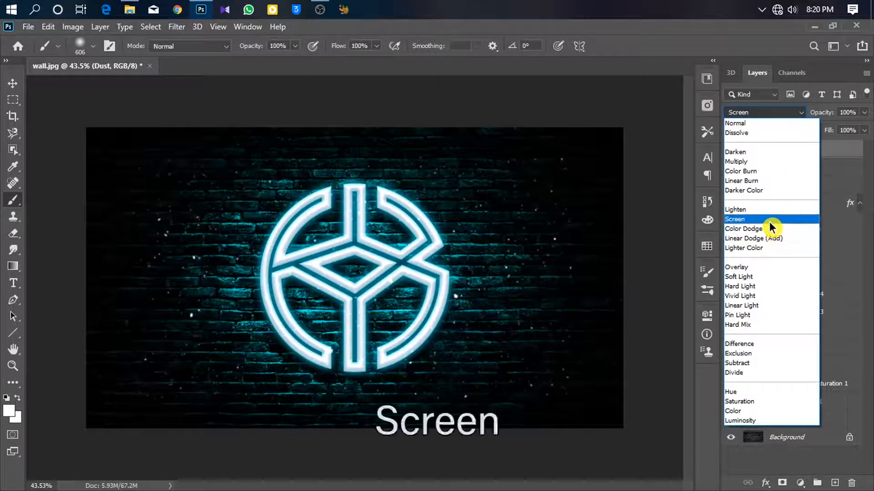
{"action": "left_click", "coordinate": [769, 222]}
- Add a layer mask to the Dust layer and paint black on it to hide dust in parts of the wall
{"action": "scroll", "coordinate": [328, 226], "scroll_direction": "up", "scroll_amount": 2}
{"action": "scroll", "coordinate": [351, 226], "scroll_direction": "down", "scroll_amount": 2}
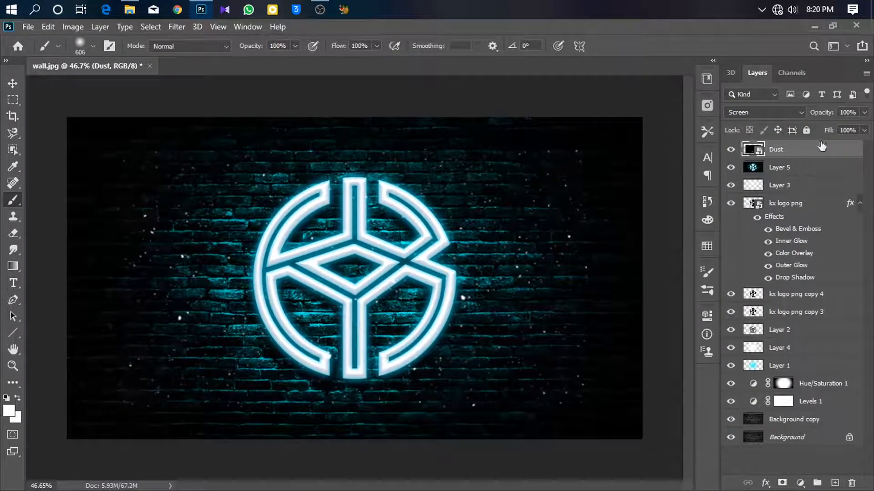
{"action": "left_click", "coordinate": [782, 484]}
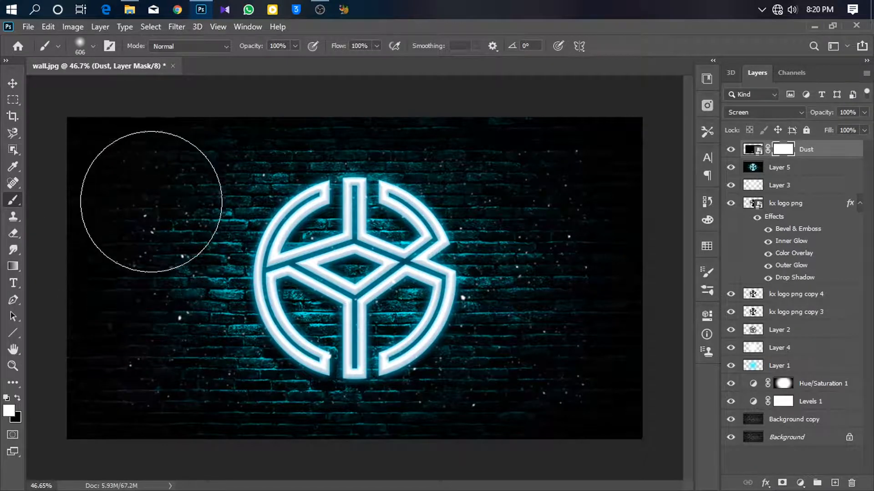
{"action": "key", "text": "x"}
{"action": "mouse_move", "coordinate": [152, 209]}
{"action": "left_mouse_down"}
{"action": "mouse_move", "coordinate": [136, 181]}
{"action": "mouse_move", "coordinate": [97, 362]}
{"action": "mouse_move", "coordinate": [293, 373]}
{"action": "left_mouse_up"}
{"action": "mouse_move", "coordinate": [595, 384]}
{"action": "left_mouse_down"}
{"action": "mouse_move", "coordinate": [615, 253]}
{"action": "mouse_move", "coordinate": [610, 164]}
{"action": "mouse_move", "coordinate": [581, 127]}
{"action": "mouse_move", "coordinate": [620, 323]}
{"action": "mouse_move", "coordinate": [619, 363]}
{"action": "mouse_move", "coordinate": [598, 380]}
{"action": "mouse_move", "coordinate": [455, 313]}
{"action": "mouse_move", "coordinate": [382, 261]}
{"action": "mouse_move", "coordinate": [353, 263]}
{"action": "mouse_move", "coordinate": [355, 273]}
{"action": "mouse_move", "coordinate": [444, 201]}
{"action": "left_mouse_up"}
{"action": "mouse_move", "coordinate": [527, 225]}
{"action": "left_mouse_down"}
{"action": "mouse_move", "coordinate": [512, 221]}
{"action": "mouse_move", "coordinate": [527, 210]}
{"action": "left_mouse_up"}
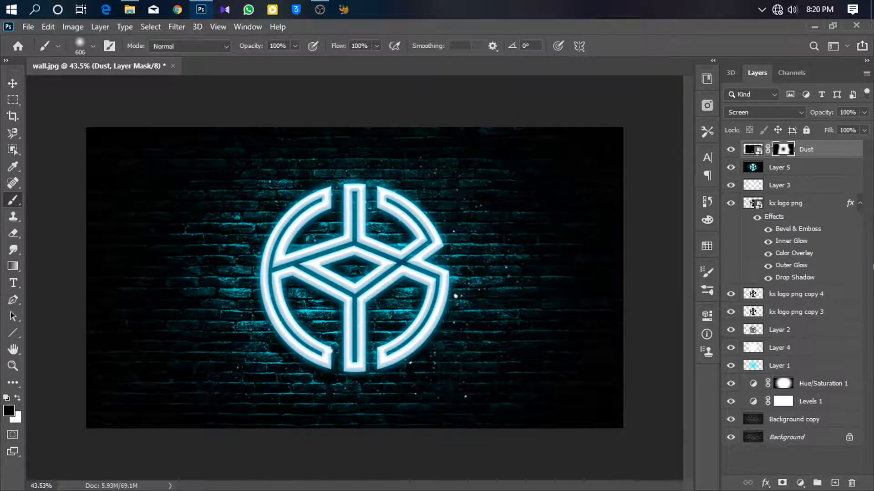
- Duplicate the masked Dust layer
{"action": "key", "text": "ctrl+j"}
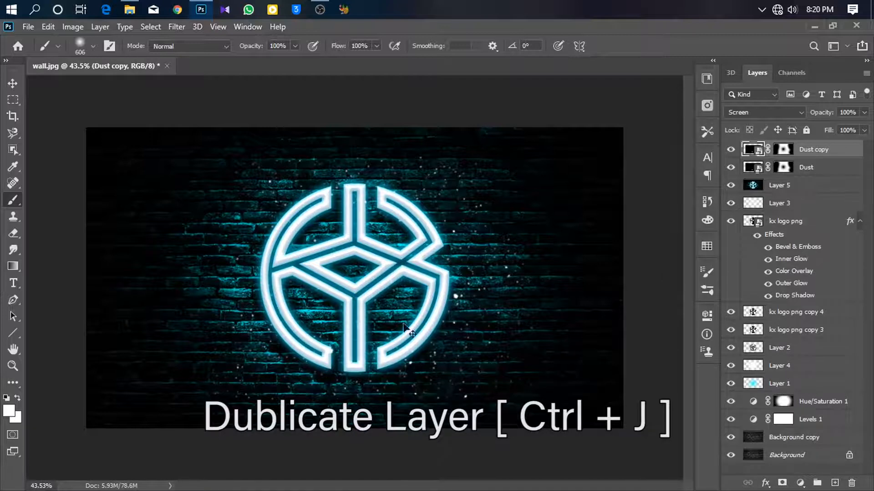